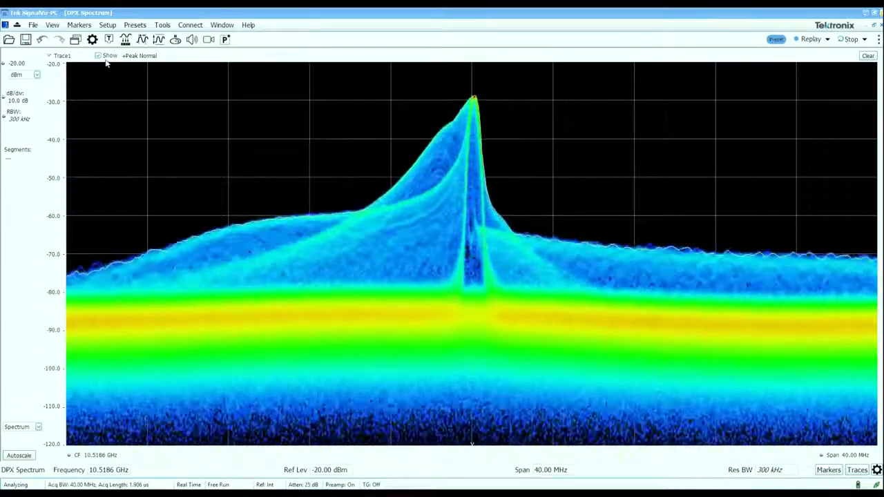
Step: Add the Time Overview display alongside the DPX spectrum
click(489, 231)
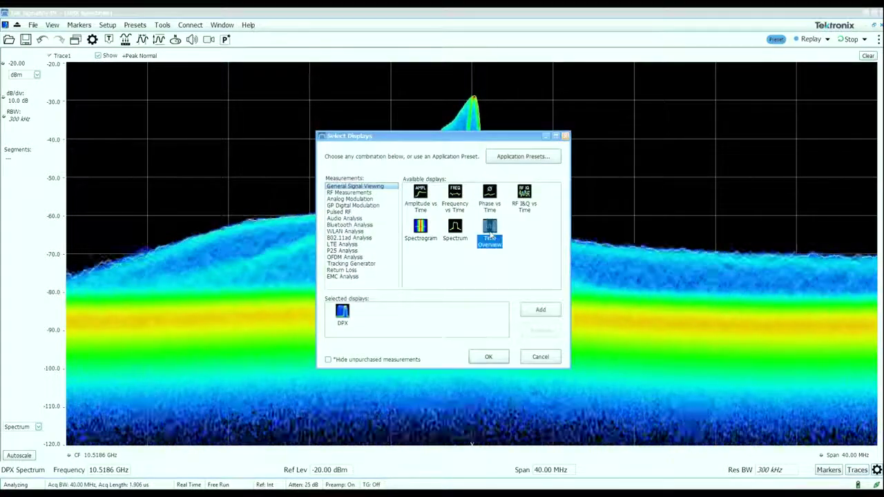
double_click(489, 231)
click(488, 357)
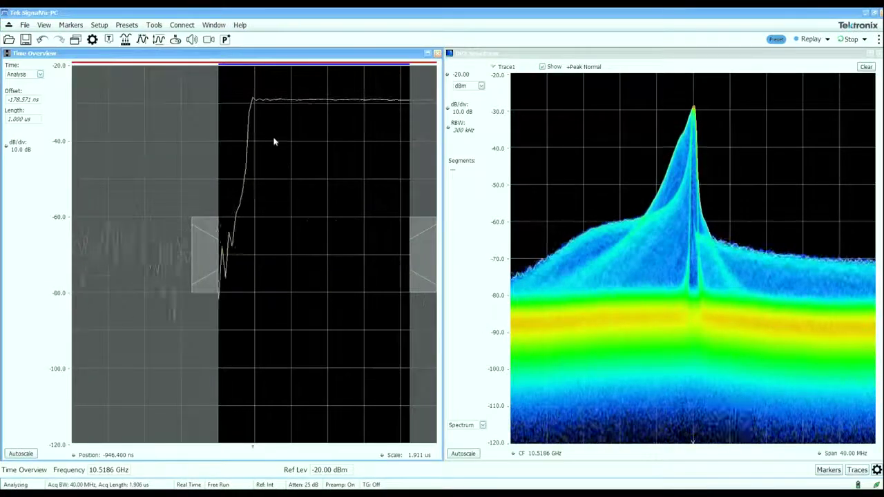
Step: Trigger at -40 dBm with an 80 us length, widening the analysis window over the whole pulse
click(109, 39)
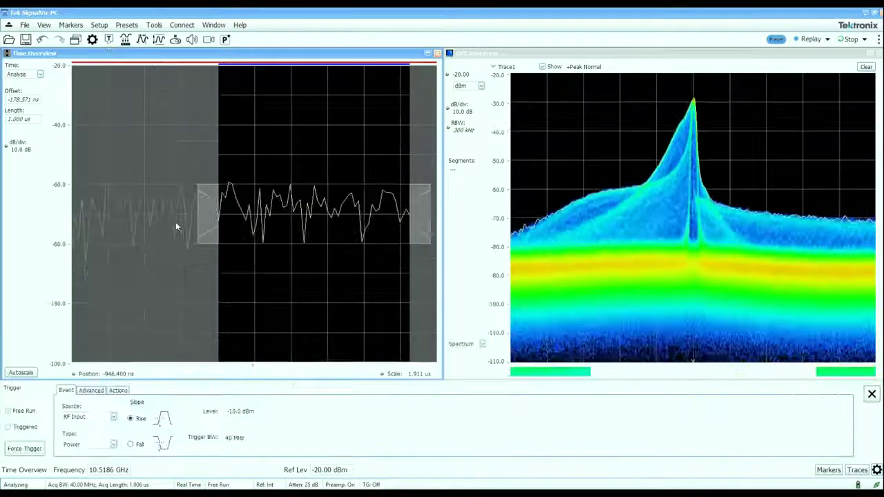
click(24, 427)
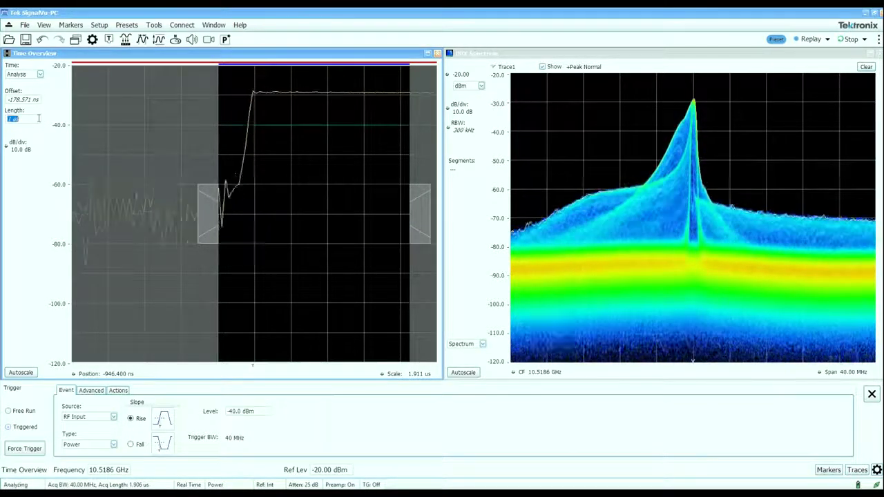
text(80u)
key(Return)
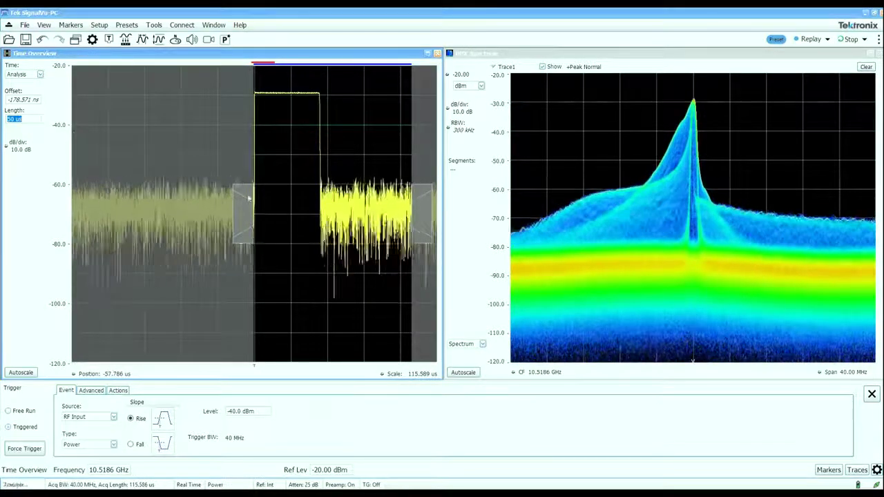
drag(253, 202, 203, 203)
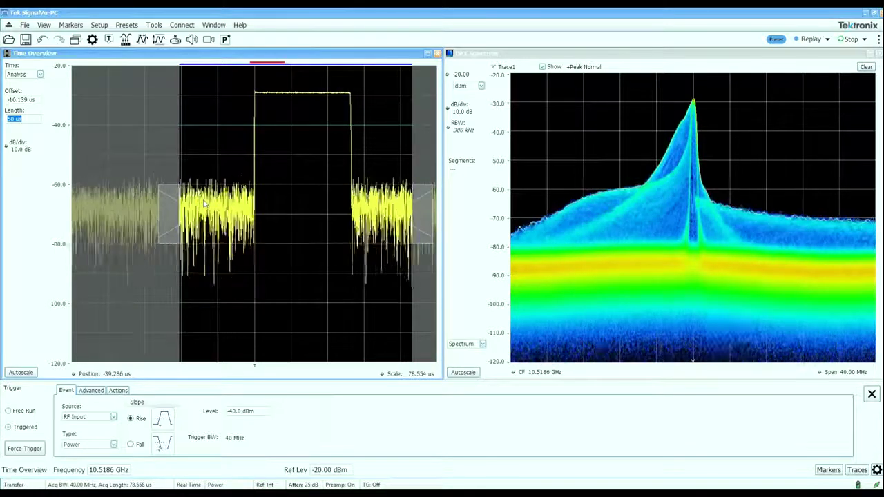
click(871, 393)
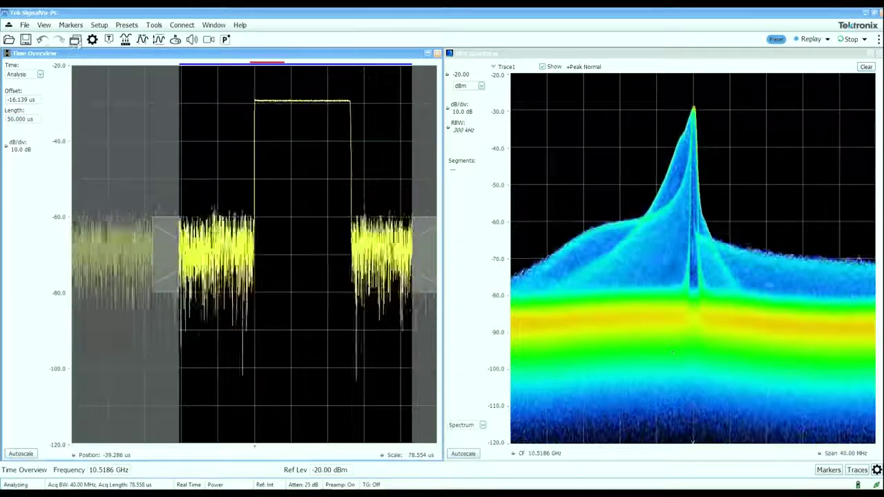
Step: Add the Spectrum and Spectrogram displays to the layout
click(76, 40)
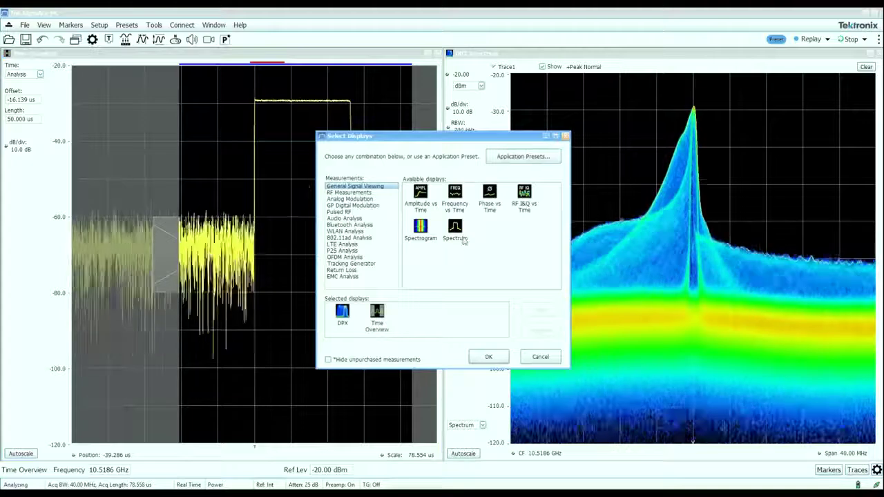
click(454, 232)
click(540, 309)
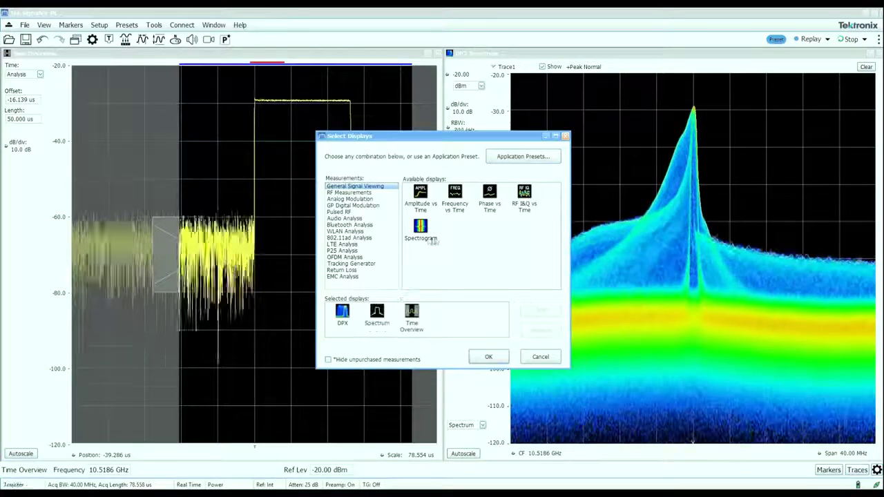
click(422, 235)
click(540, 310)
click(488, 356)
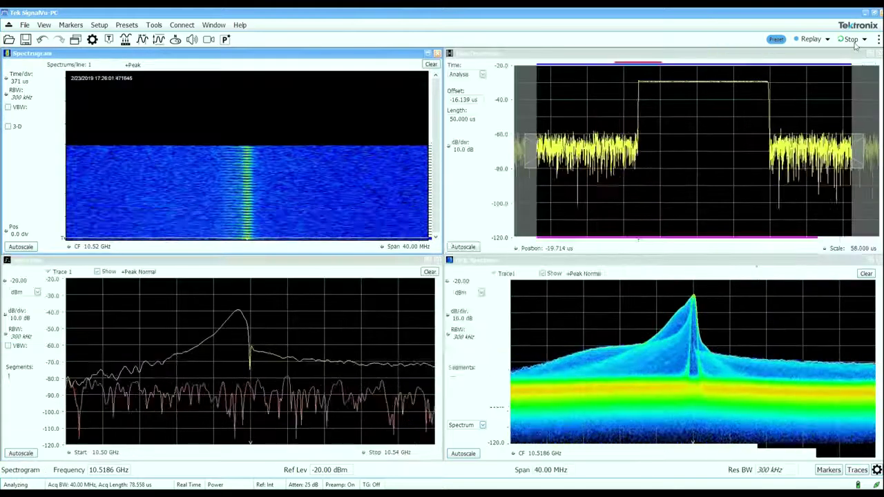
Step: Stop acquisition and set the spectrogram to about 8.93 us per division
click(853, 43)
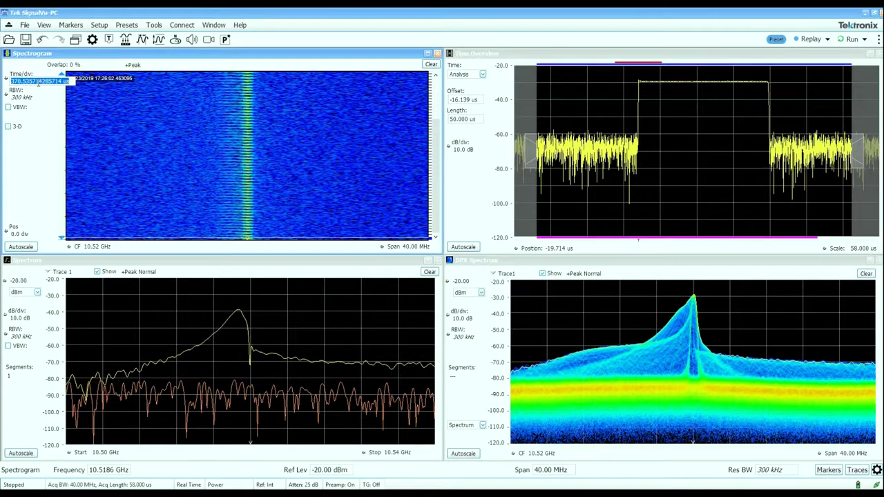
scroll(38, 82, down, 4)
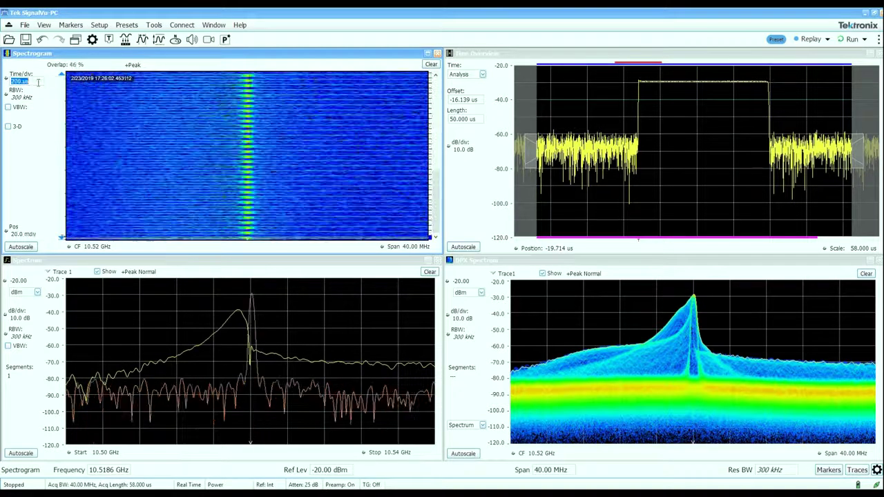
scroll(38, 82, down, 2)
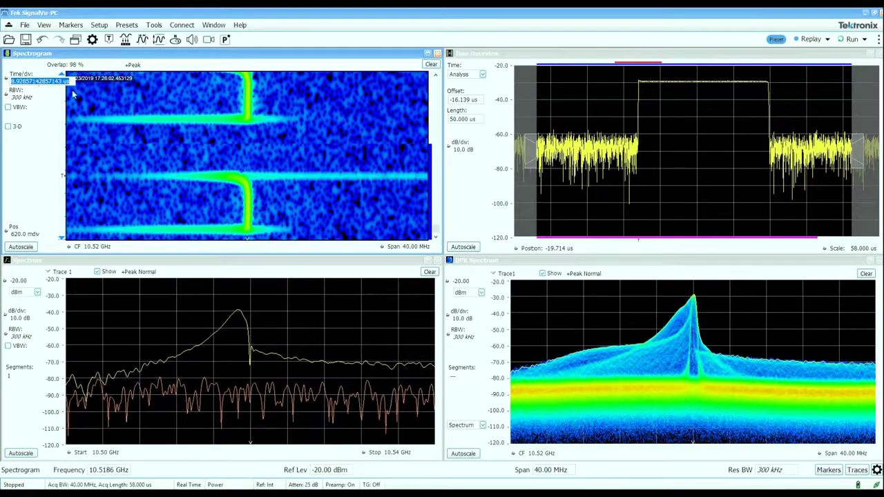
right_click(236, 156)
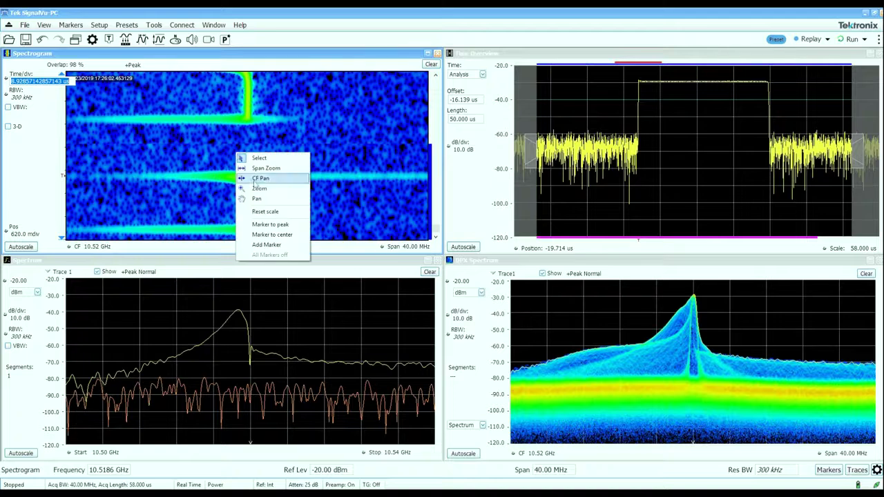
Step: Add an MR marker to the spectrogram and move it to just before the pulse
click(295, 245)
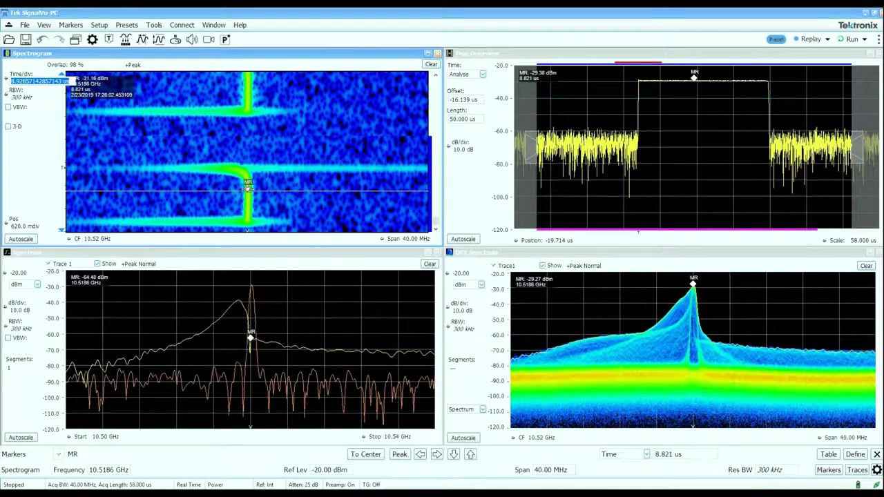
mouse_move(247, 187)
mouse_down()
mouse_move(228, 155)
mouse_move(183, 155)
mouse_up()
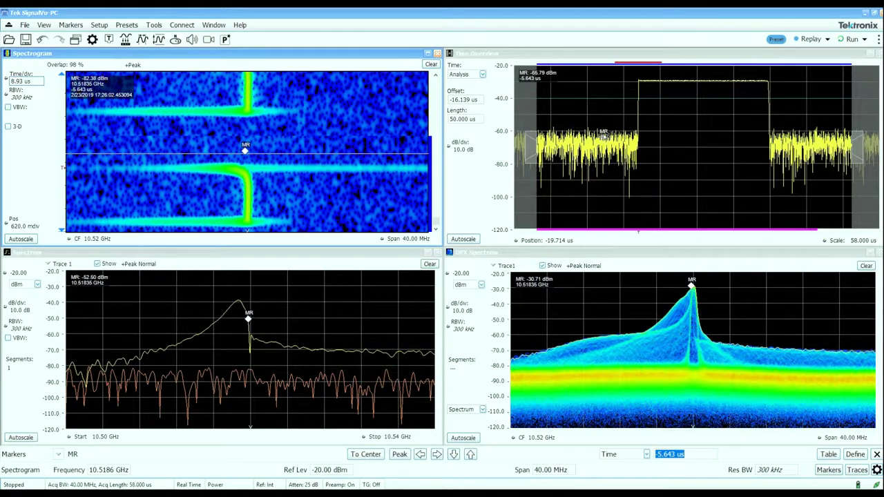
drag(603, 136, 624, 135)
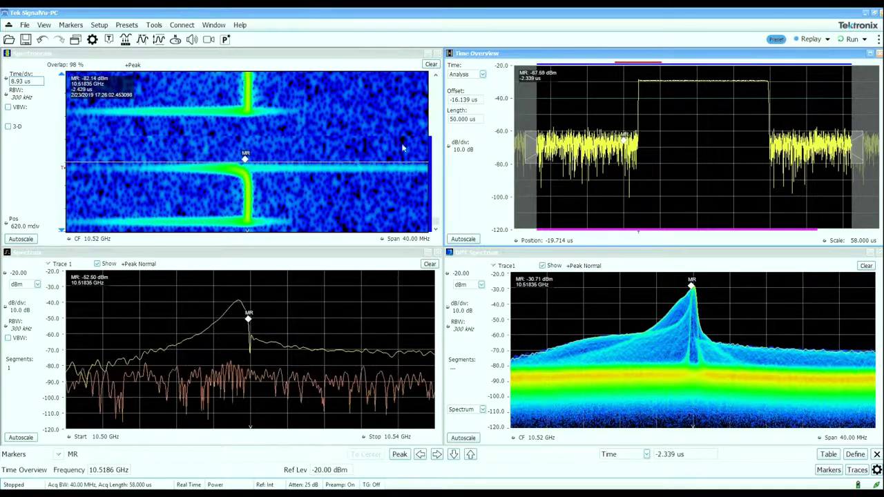
drag(248, 157, 243, 167)
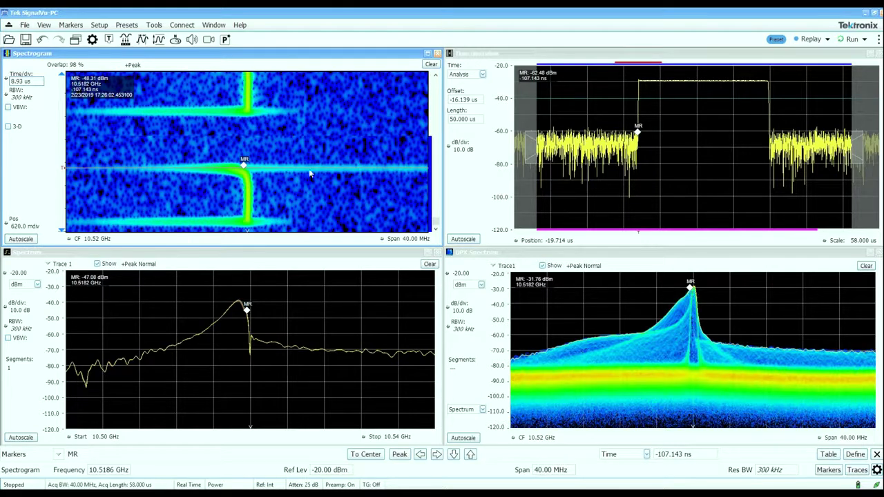
Step: Place the MR marker on the pulse's rising edge at 71.429 ns, reading 10.51775 GHz
drag(244, 162, 244, 186)
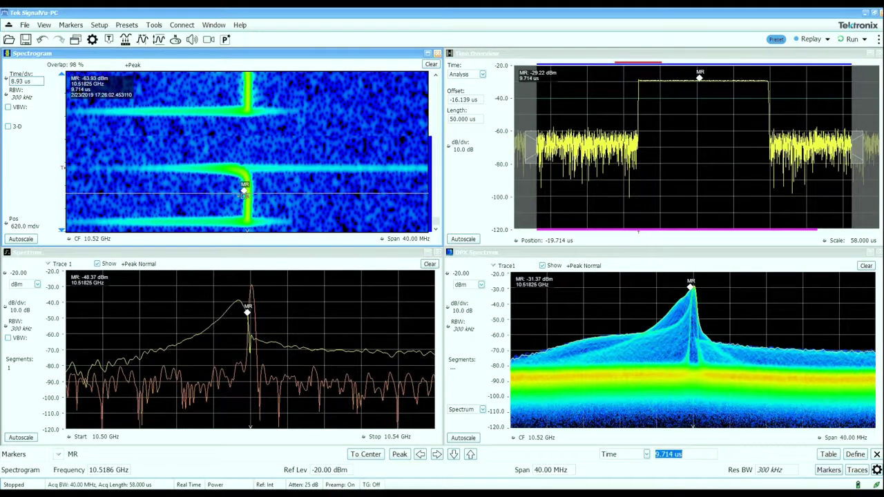
drag(243, 190, 236, 246)
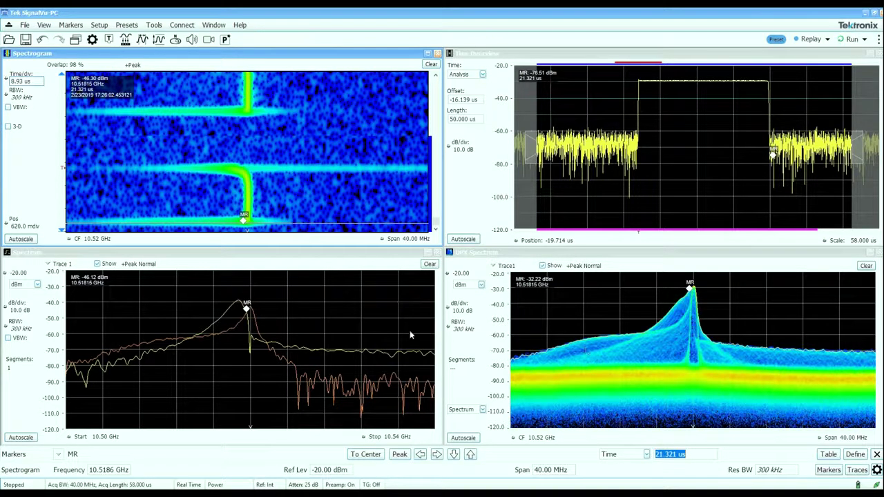
mouse_move(243, 219)
mouse_down()
mouse_move(244, 155)
mouse_move(241, 172)
mouse_up()
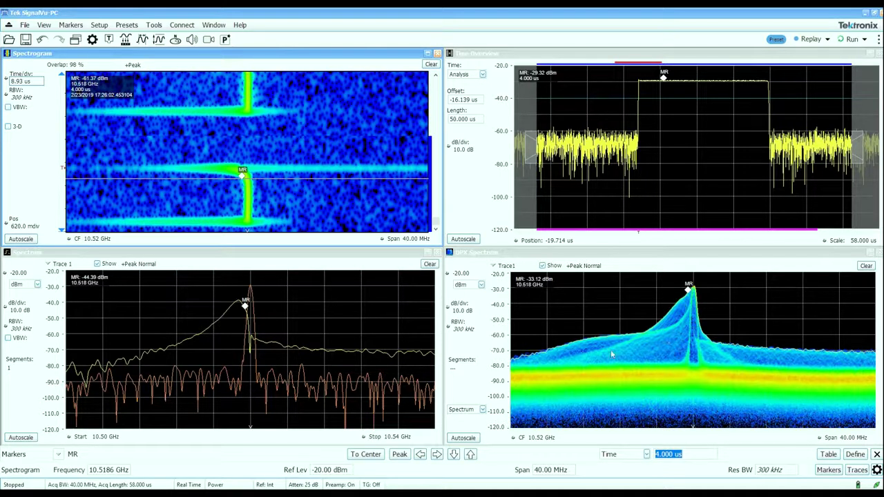
mouse_move(244, 178)
mouse_down()
mouse_move(227, 202)
mouse_move(239, 167)
mouse_up()
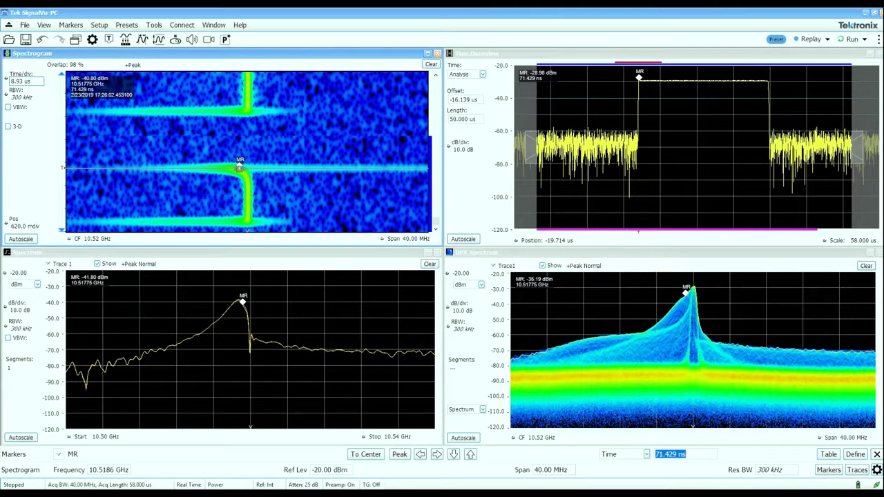
click(76, 40)
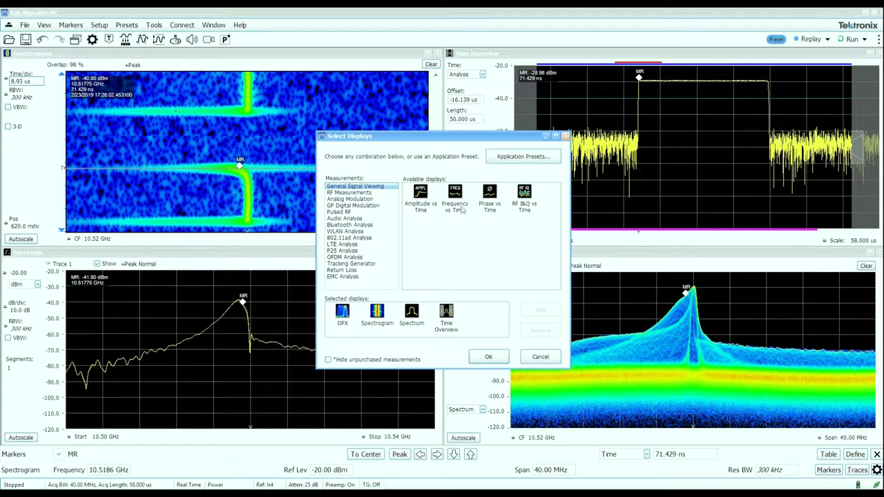
Step: Add the Frequency vs Time display and replay the acquisition to fill it
double_click(462, 210)
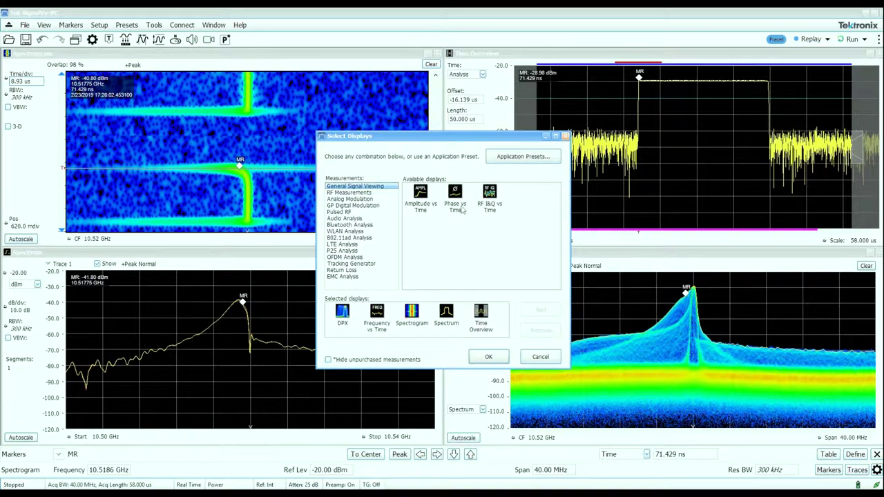
click(493, 356)
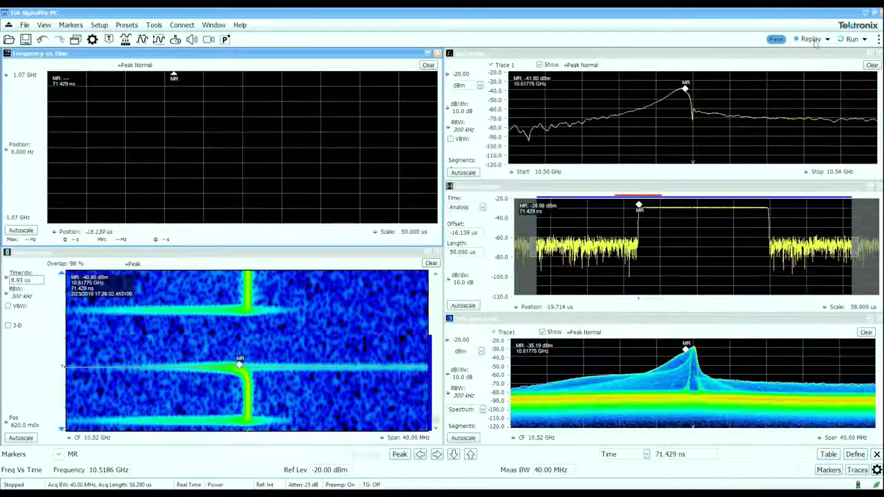
click(812, 40)
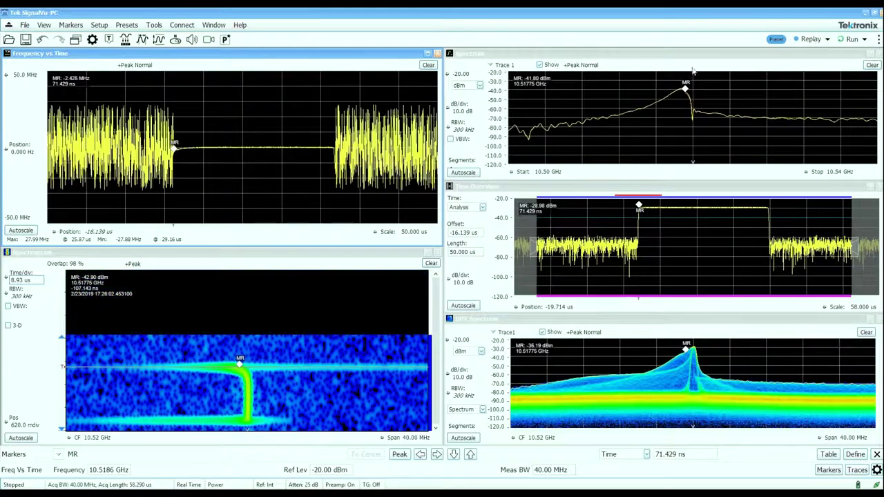
Step: Zoom in vertically on the pulse's Frequency vs Time trace
right_click(286, 149)
click(304, 158)
click(252, 147)
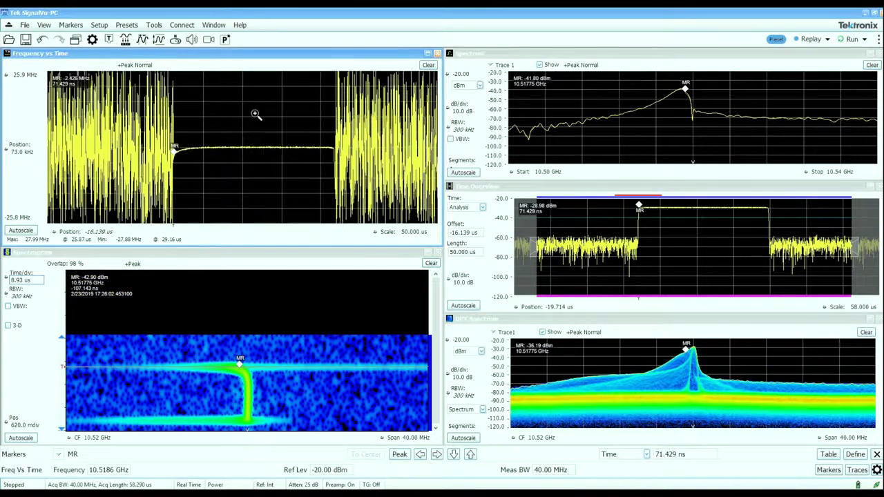
click(255, 125)
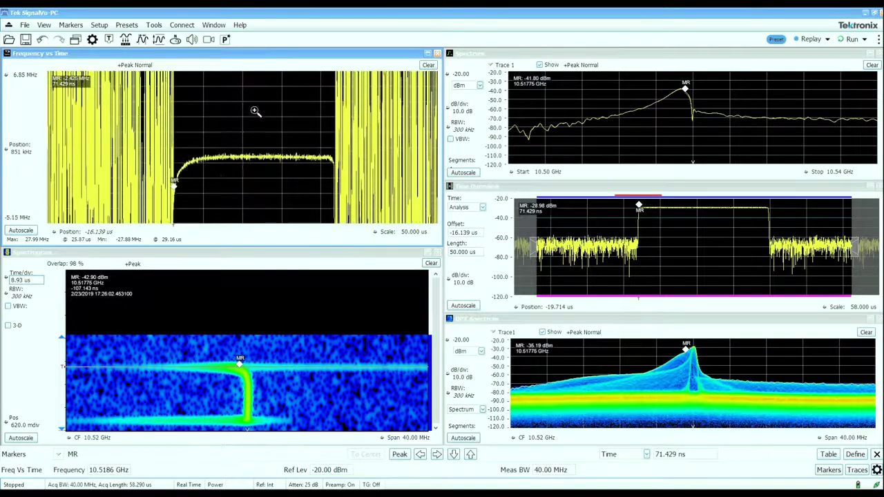
Step: Slide the MR marker along the Time Overview onto the pulse plateau near 8.661 us, then resume acquisition
drag(175, 185, 203, 178)
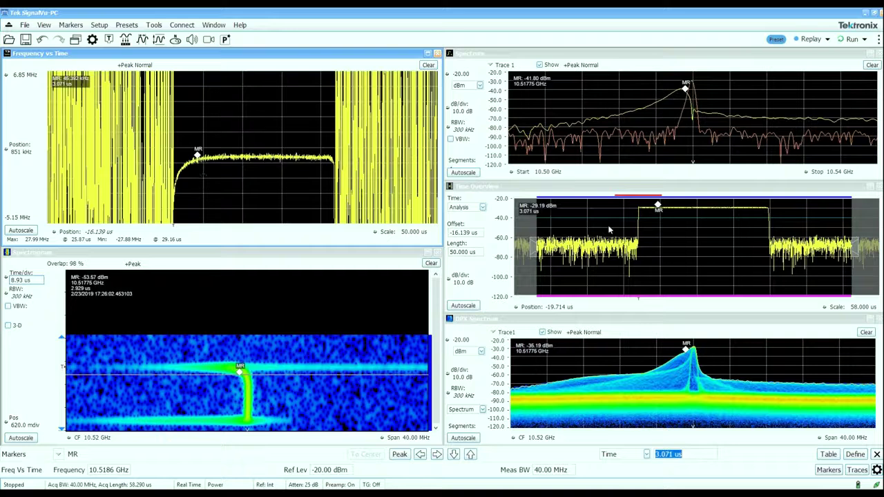
drag(653, 211, 641, 211)
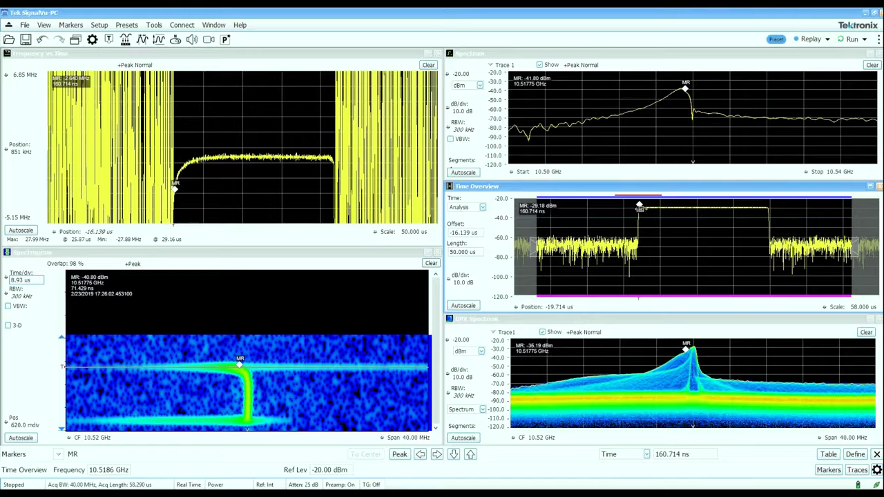
drag(640, 208, 762, 221)
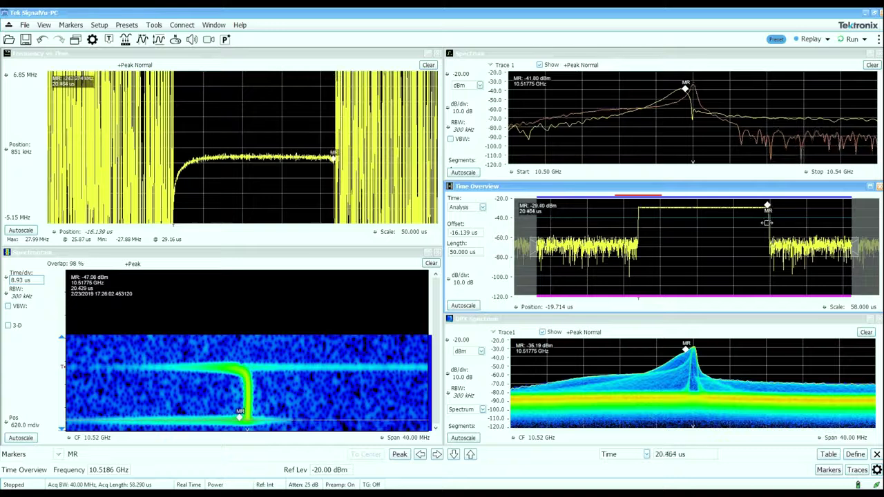
drag(766, 223, 741, 221)
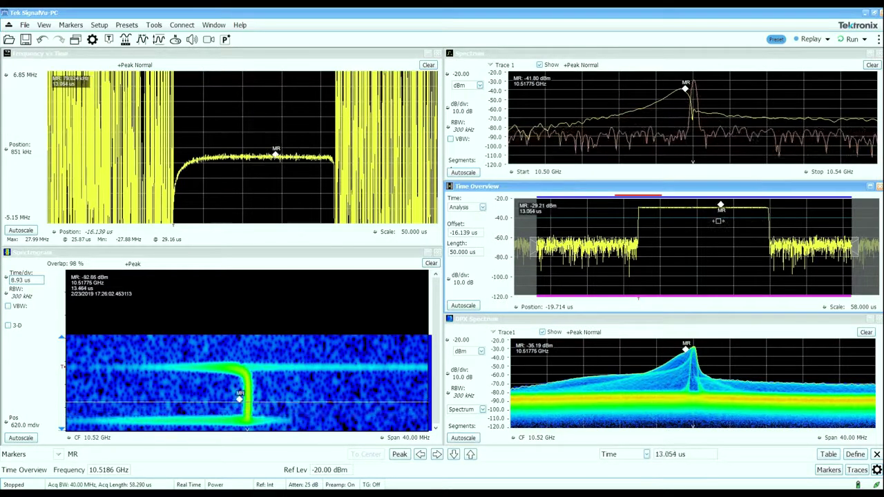
mouse_move(718, 221)
mouse_down()
mouse_move(641, 229)
mouse_move(694, 240)
mouse_up()
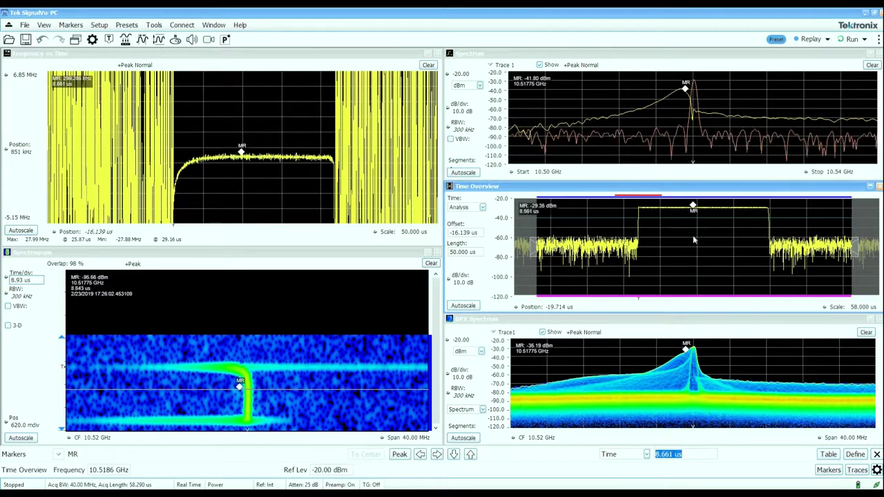
key(F5)
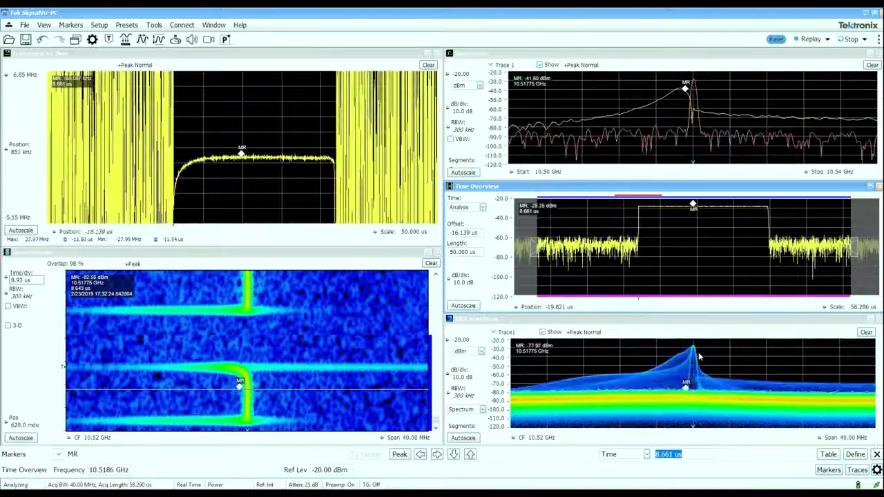
Step: Set the analysis length to 3 ms so the whole pulse train is shown
click(278, 391)
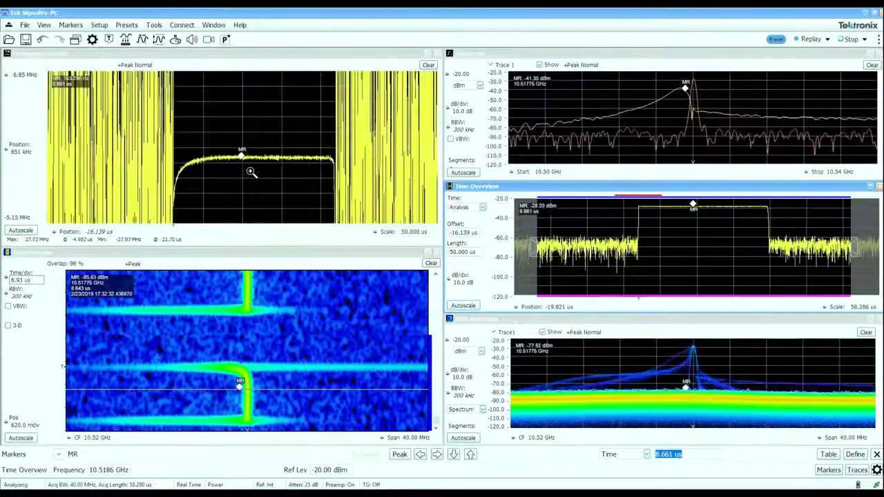
click(475, 252)
text(3 ms)
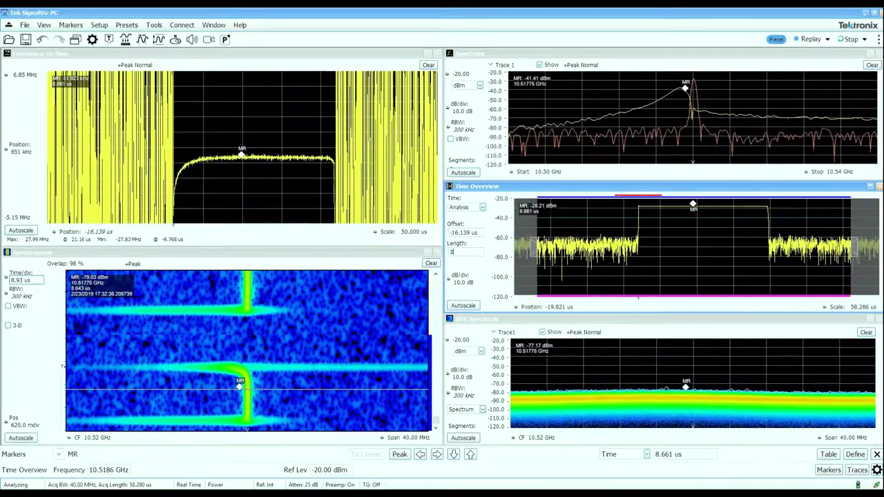
key(Return)
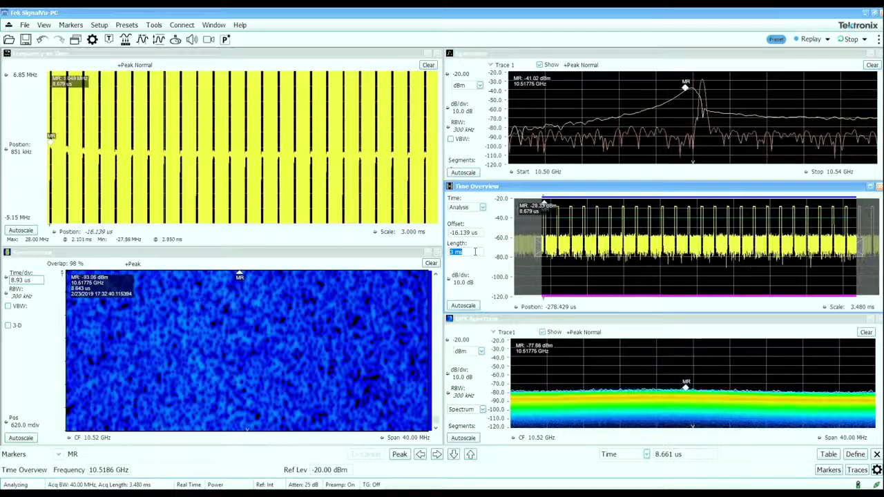
click(78, 152)
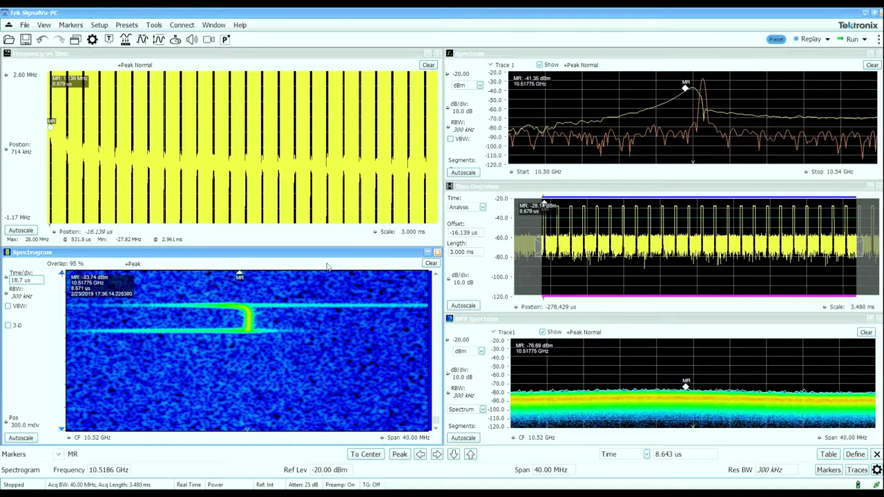
Step: Drag the spectrogram MR marker onto the late pulse at 2.882 ms, reading 10.51815 GHz
drag(240, 277, 243, 312)
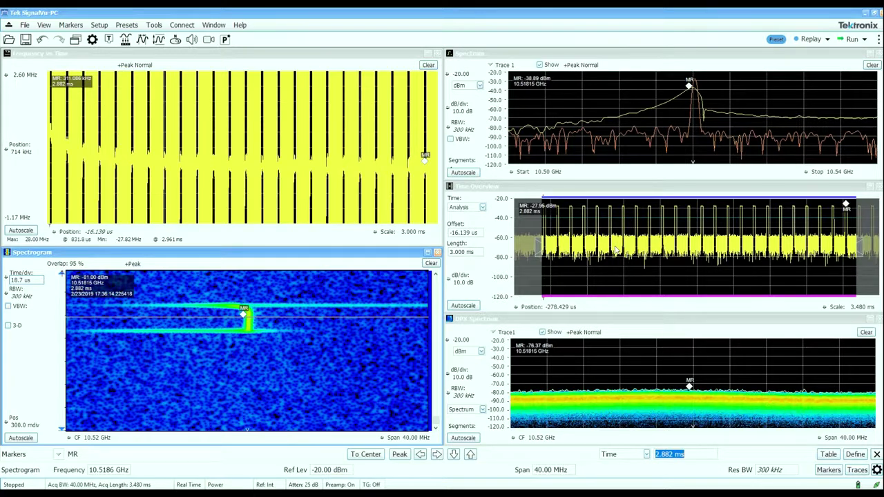
Step: Remove DPX, Frequency vs Time, Spectrogram and Spectrum from the layout
click(75, 40)
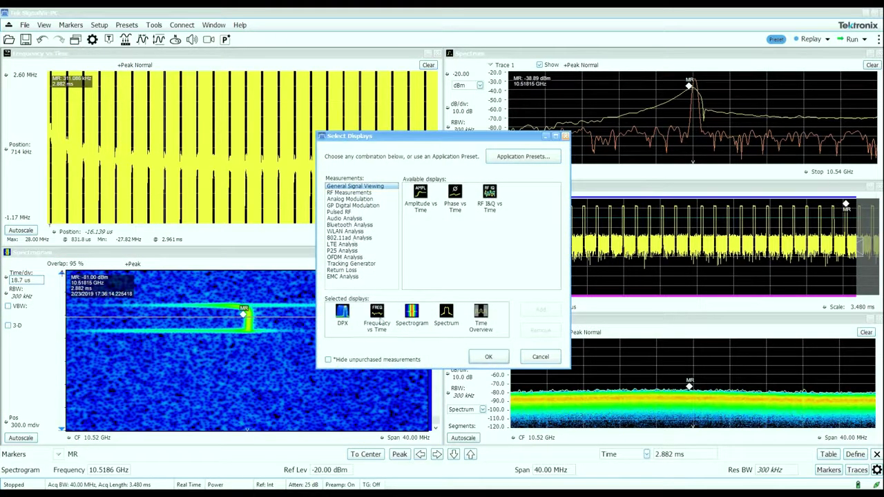
double_click(343, 318)
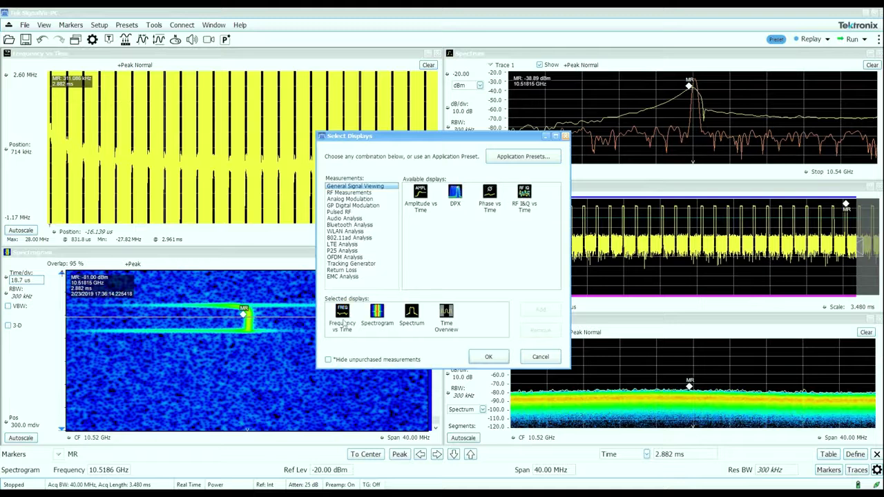
double_click(343, 318)
double_click(343, 318)
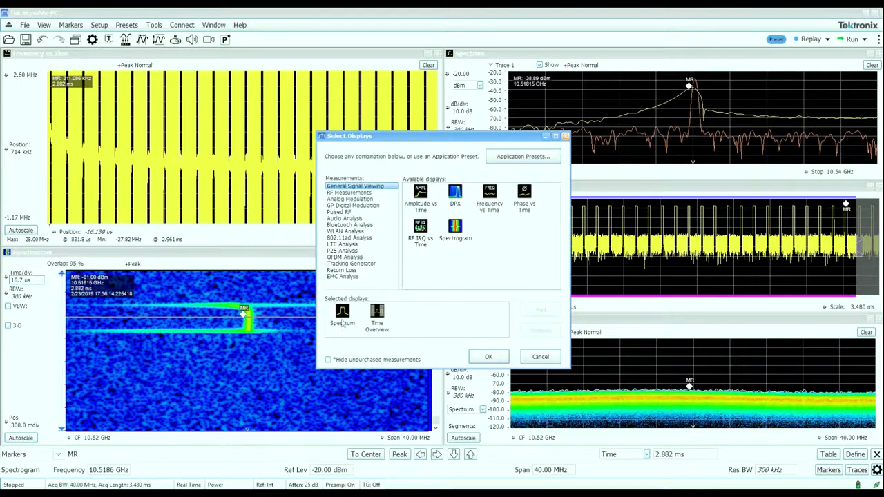
double_click(344, 318)
Step: Add Pulse Statistics, Pulse Table and Pulse Trace from the Pulsed RF displays
click(340, 212)
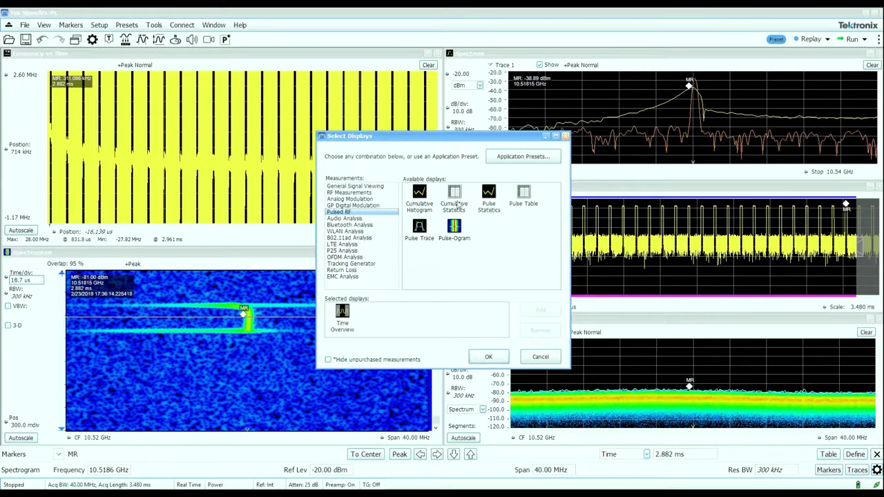
double_click(490, 207)
double_click(490, 209)
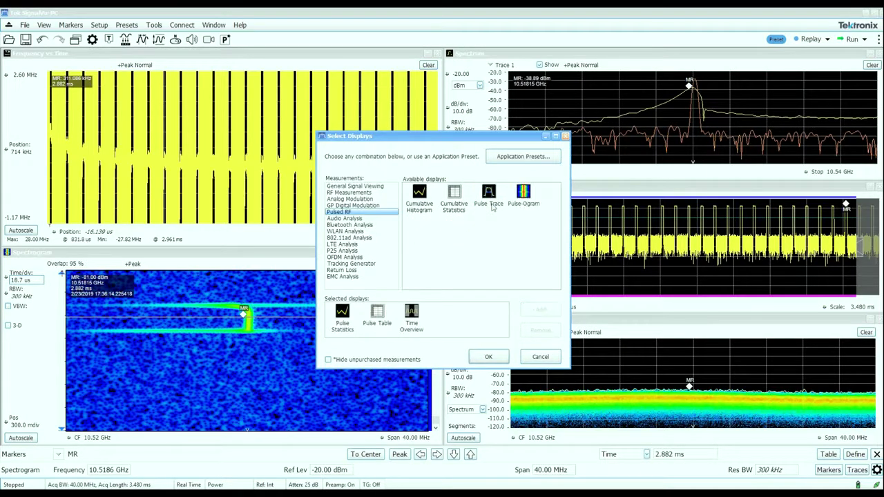
double_click(490, 207)
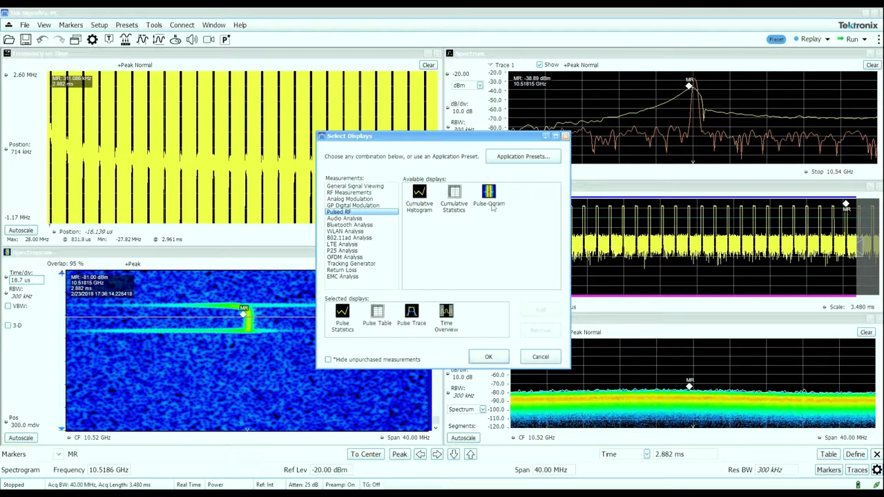
click(489, 357)
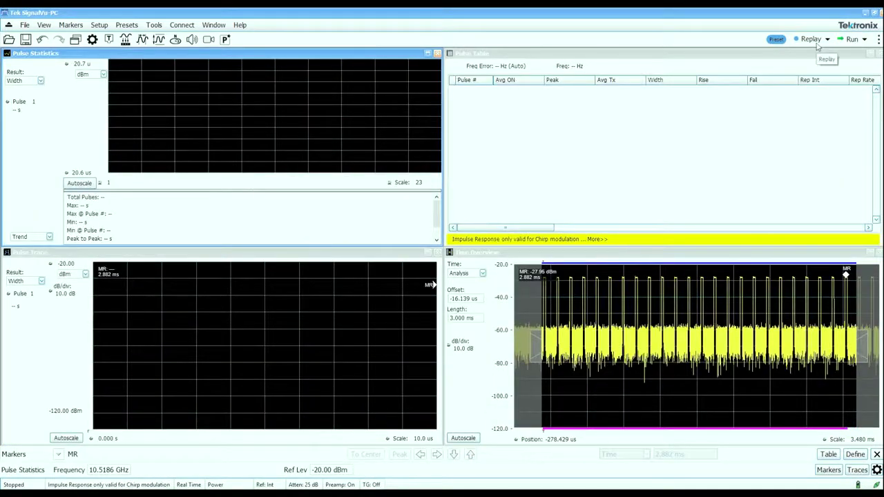
Step: Replay the capture to measure 24 pulses and maximize the Pulse Table
click(813, 41)
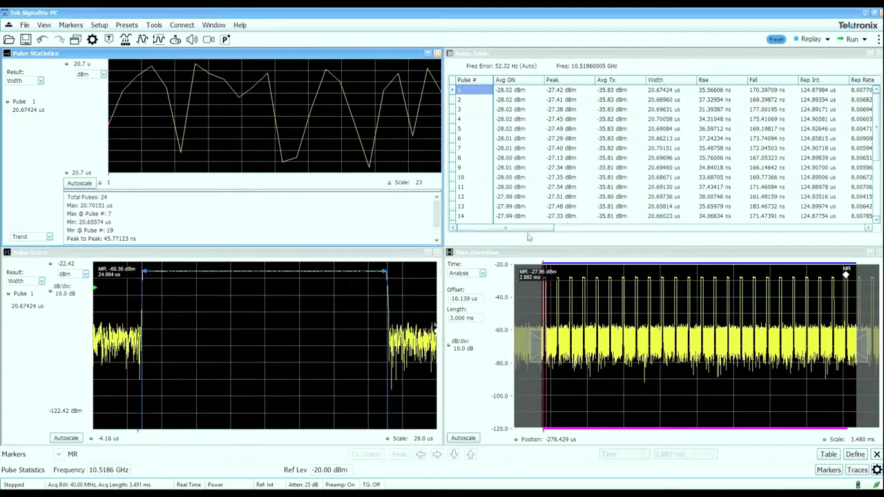
drag(524, 228, 484, 228)
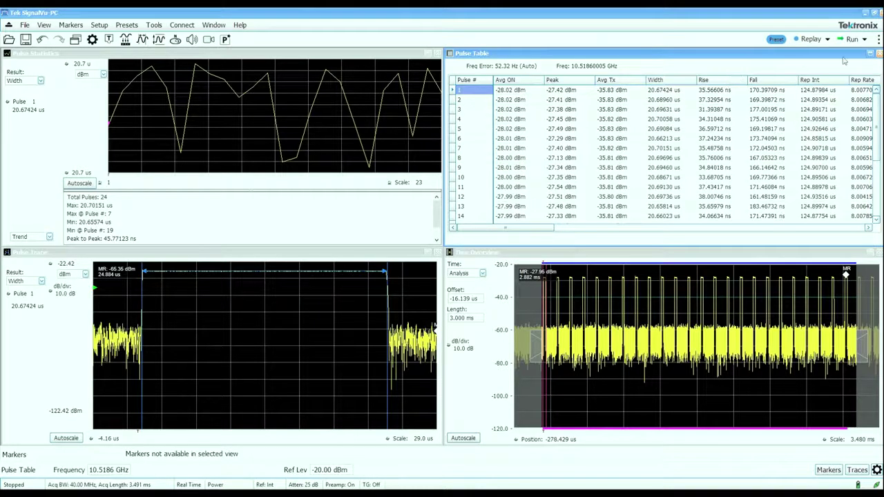
click(868, 54)
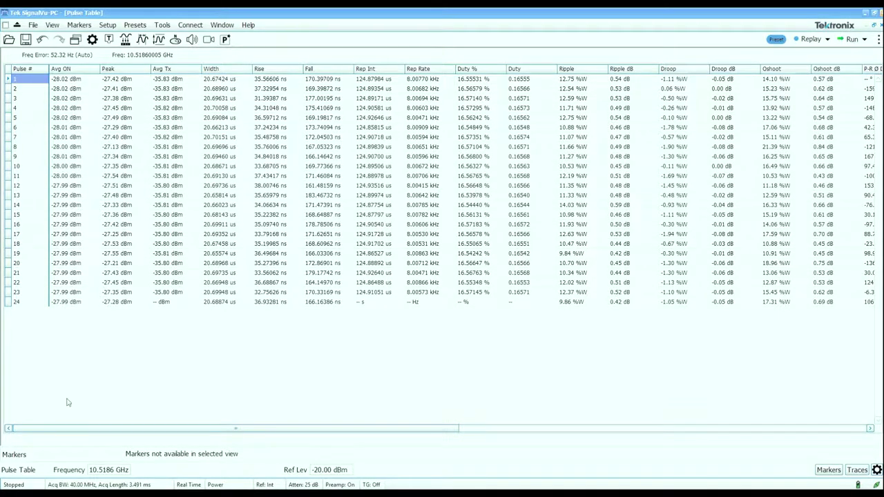
Step: Scroll across the Pulse Table columns, then restore the four-panel layout
mouse_move(76, 429)
mouse_down()
mouse_move(359, 438)
mouse_move(389, 452)
mouse_move(70, 423)
mouse_up()
drag(291, 431, 488, 413)
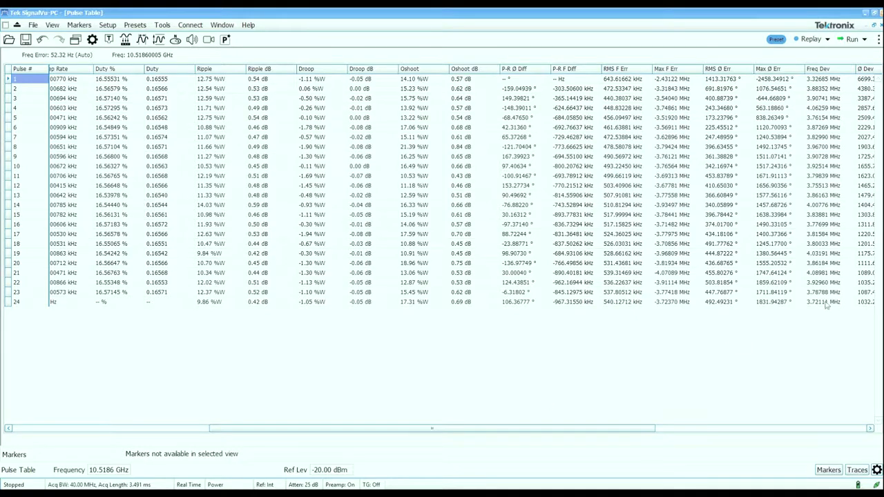
drag(479, 432, 290, 432)
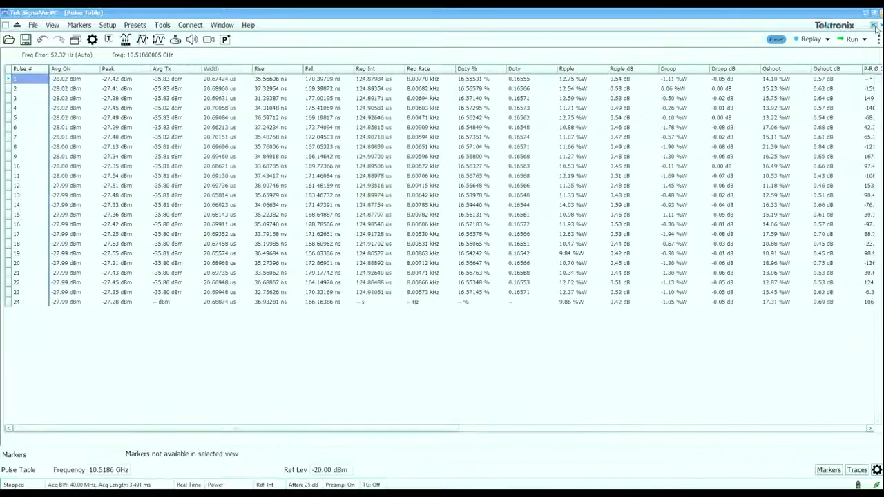
click(874, 24)
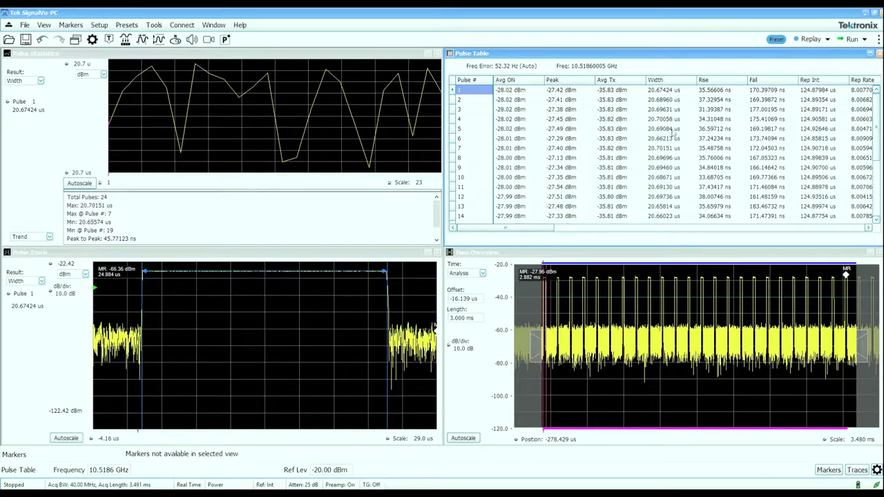
Step: Select pulse 5's width, then step the Pulse number to pulse 6, width 20.66213 us
click(672, 131)
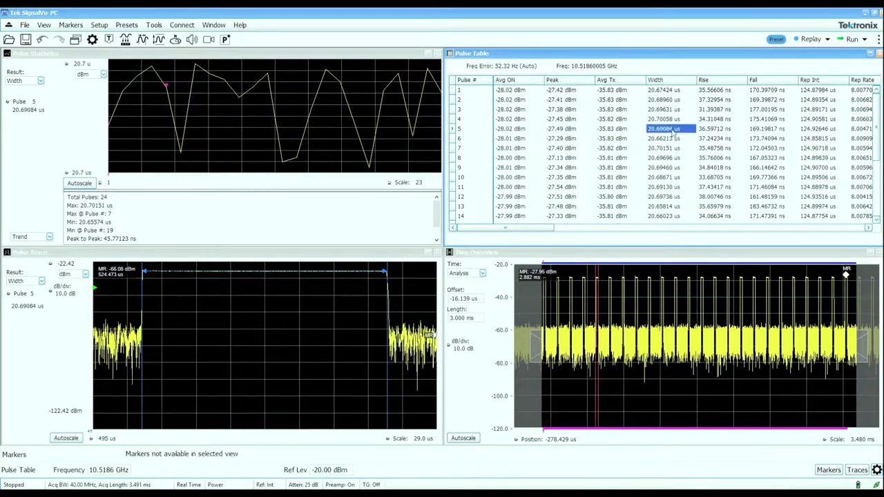
click(33, 293)
key(Down)
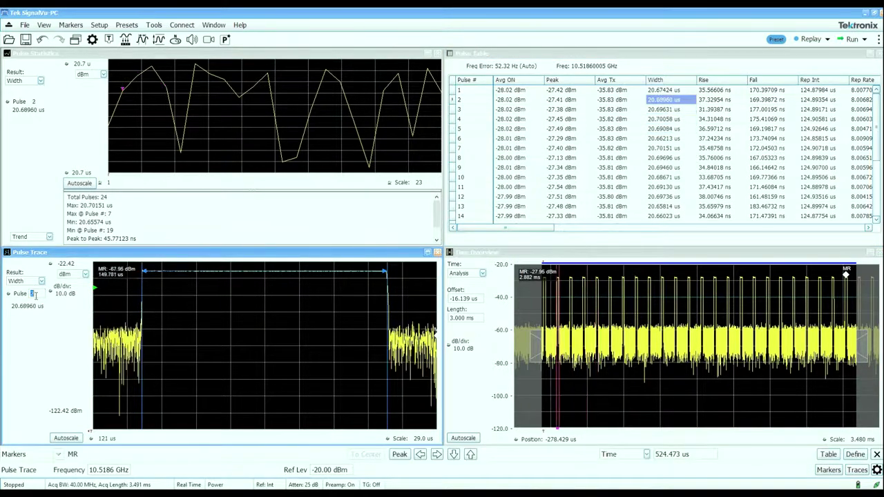
key(Up)
key(Up)
key(Up)
key(Up)
key(Up)
key(Up)
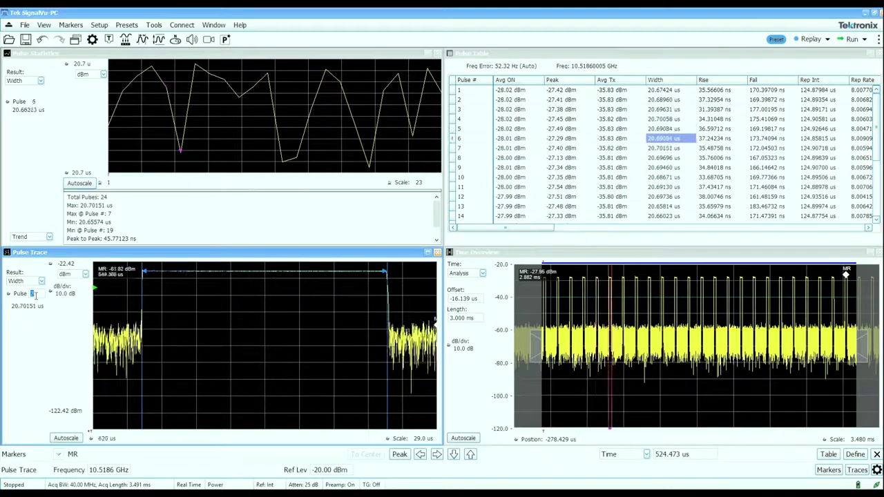
key(Up)
key(Up)
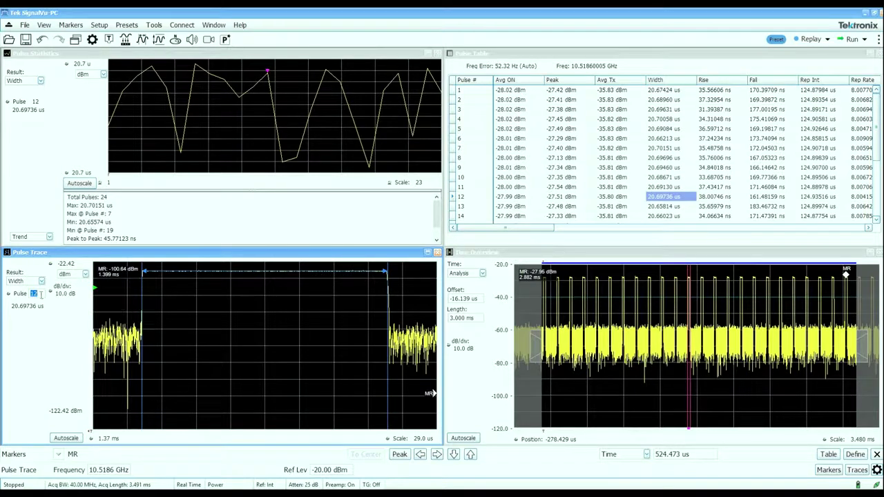
key(Up)
key(Up)
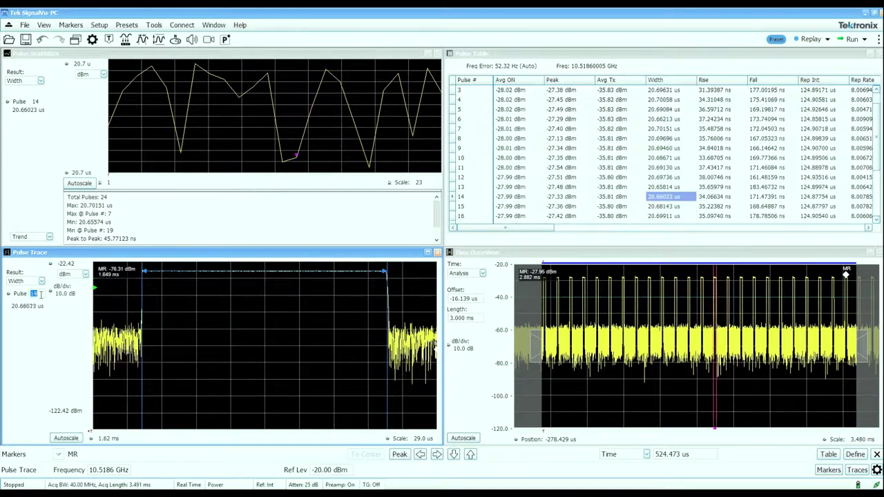
key(Down)
key(Down)
key(Down)
key(Down)
key(Down)
key(Down)
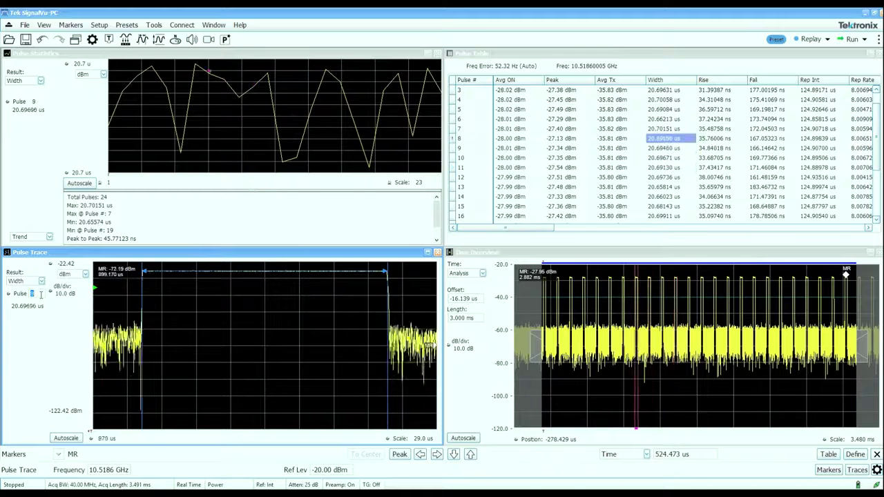
key(Down)
key(Down)
click(41, 282)
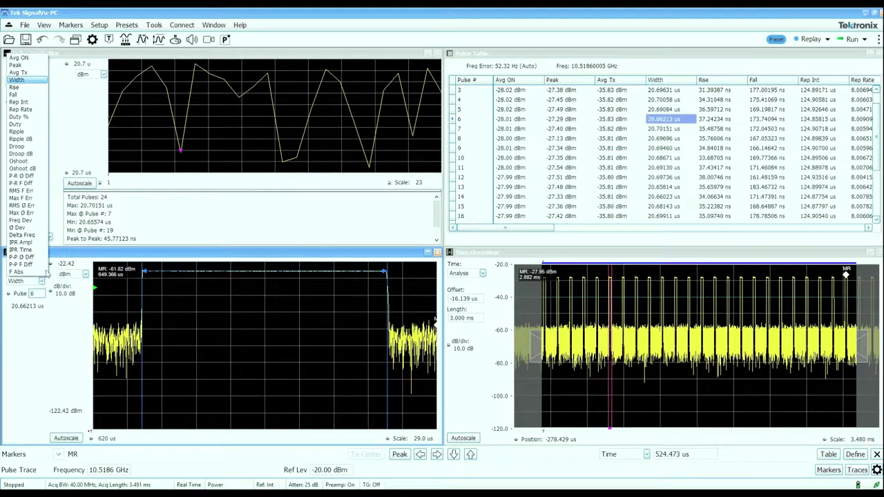
Step: Show Rise, then Ripple, in the pulse statistics and trace
click(29, 89)
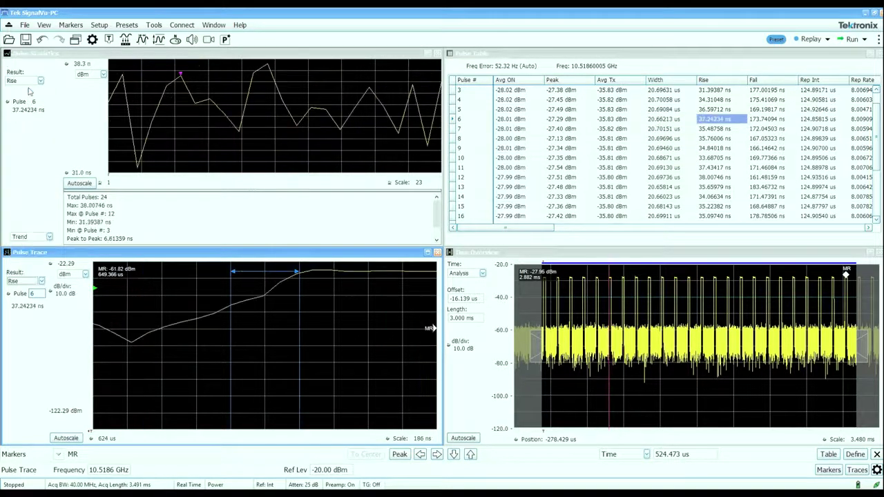
click(41, 81)
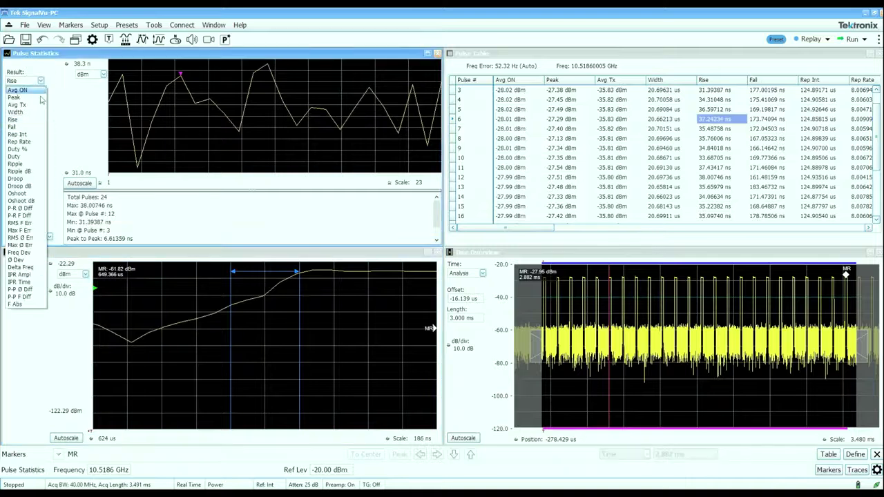
click(31, 168)
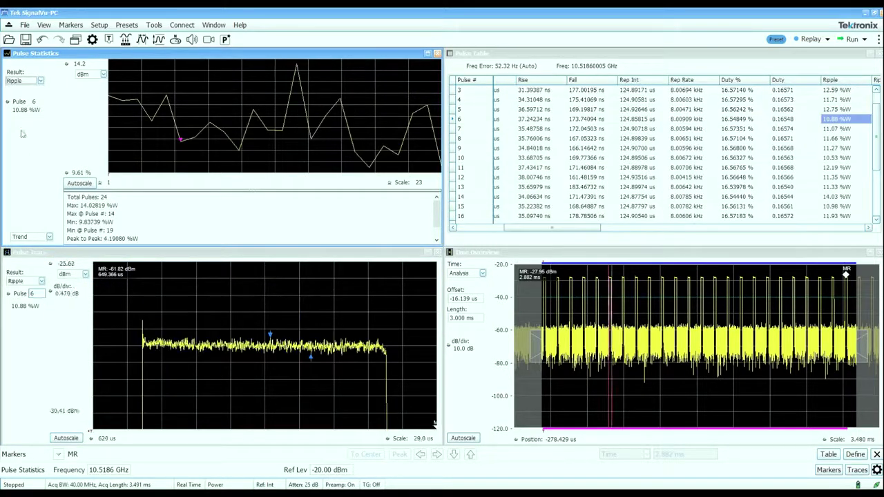
Step: Step the trace to pulse 3 and report pulse Width, measuring 20.69576 us
click(39, 292)
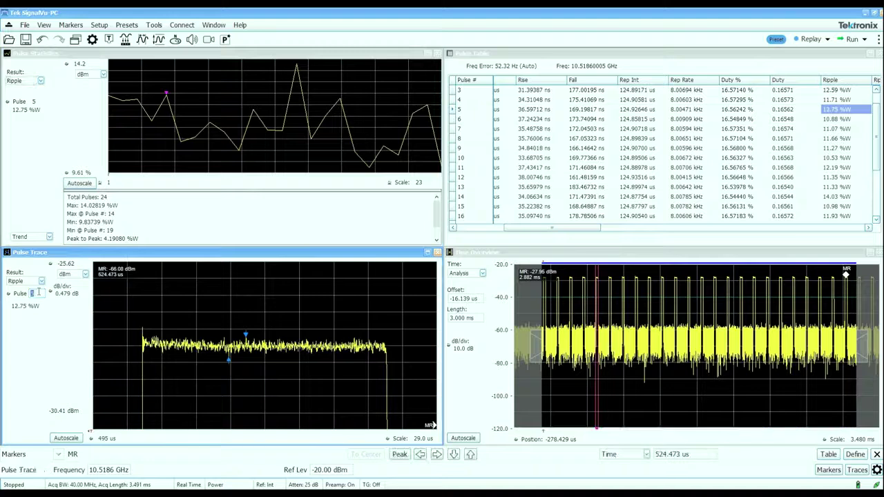
scroll(39, 293, down, 2)
scroll(39, 293, down, 1)
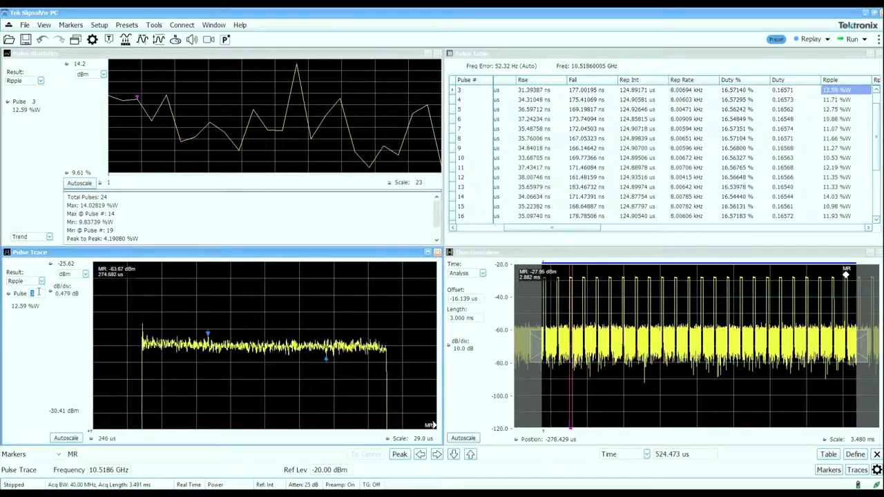
click(42, 281)
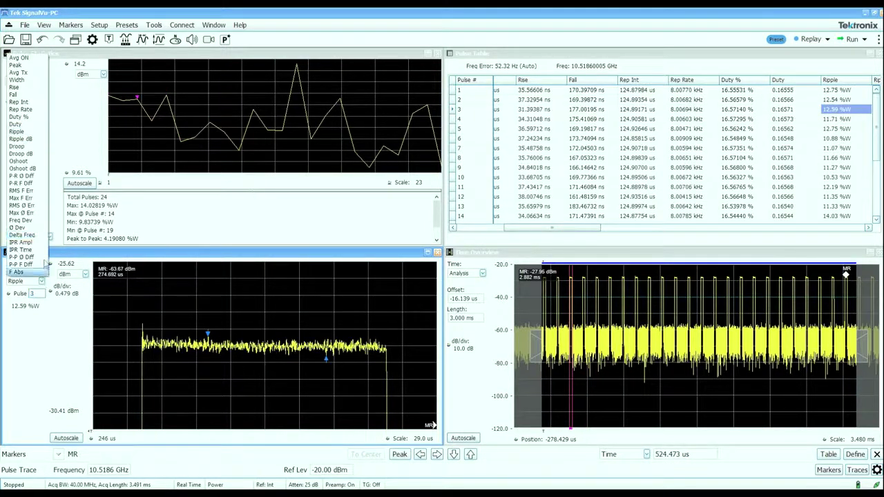
click(28, 201)
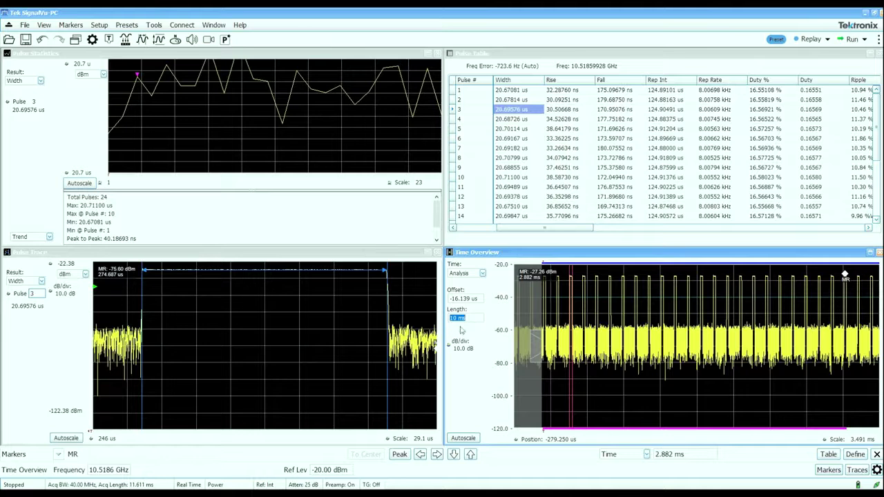
Step: Acquire a fresh 10 ms record of 80 pulses and bring up the Pulse Statistics plot type choices
click(854, 40)
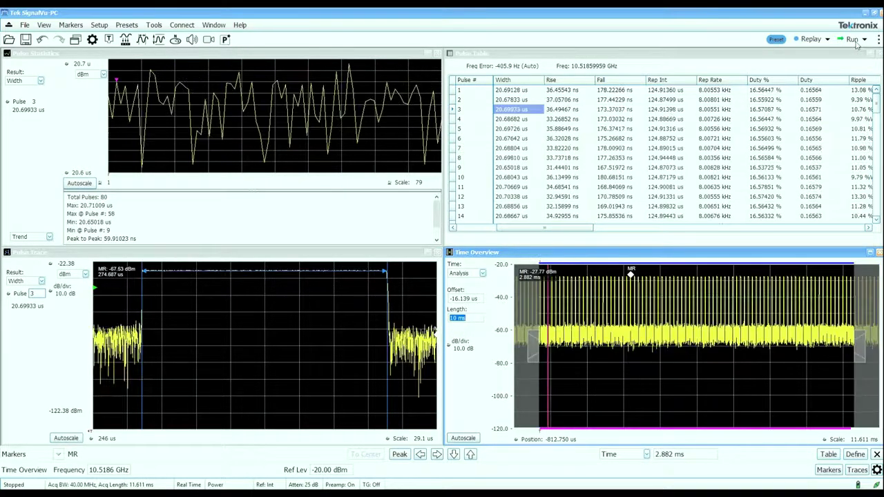
click(151, 67)
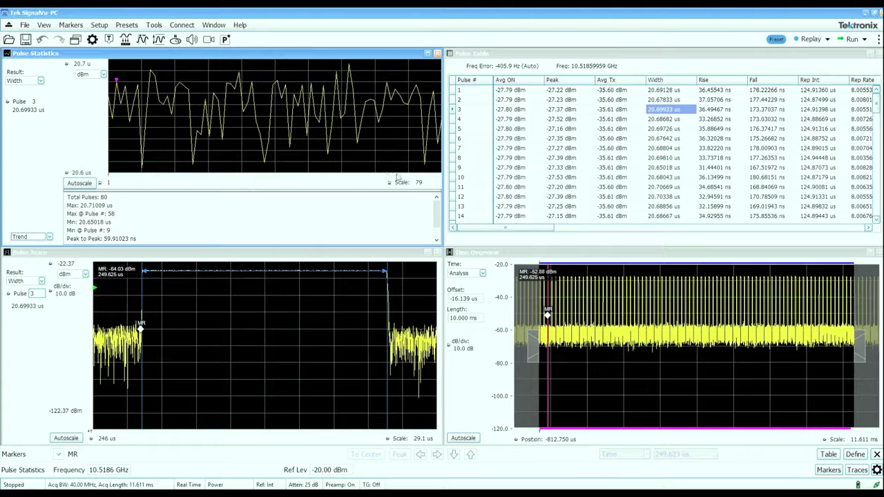
click(49, 236)
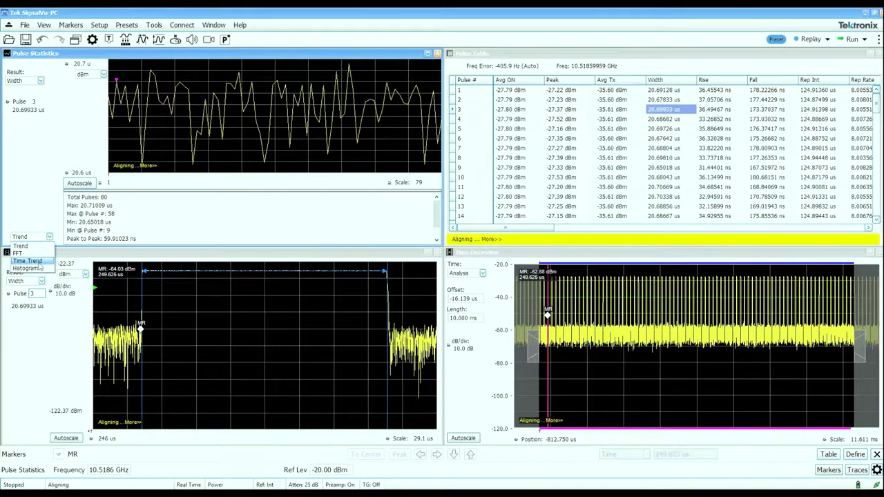
Step: Try the Time Trend and Histogram statistics plots, then return to the width trend with continuous acquisition
click(27, 261)
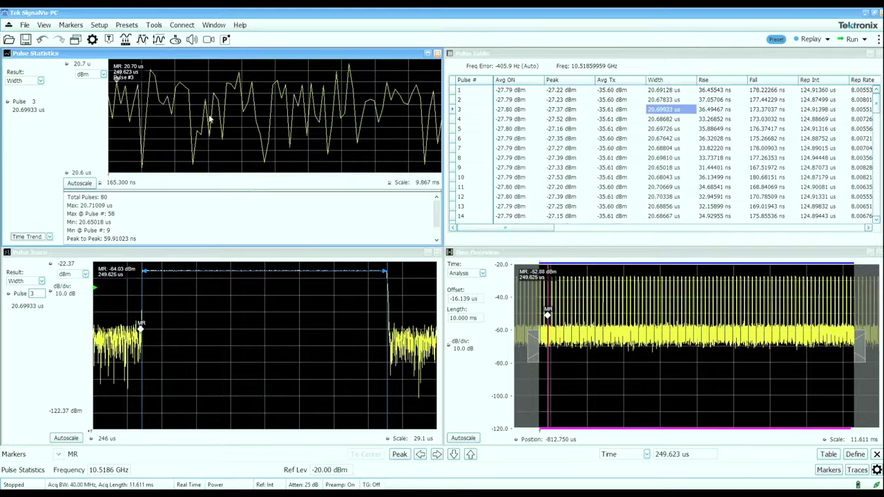
click(49, 236)
click(41, 270)
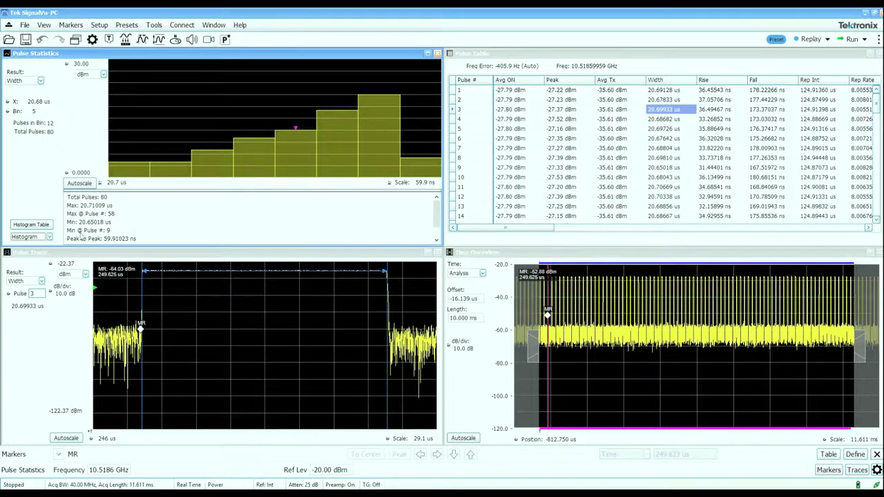
scroll(50, 237, up, 2)
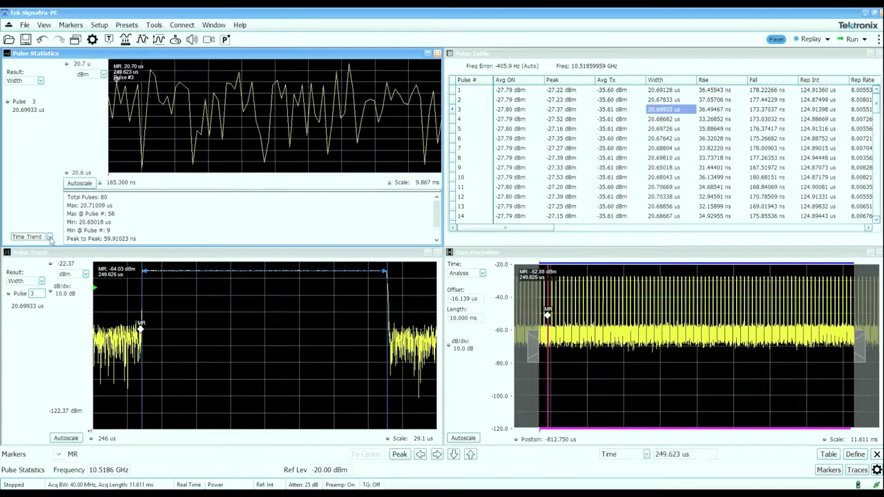
click(83, 183)
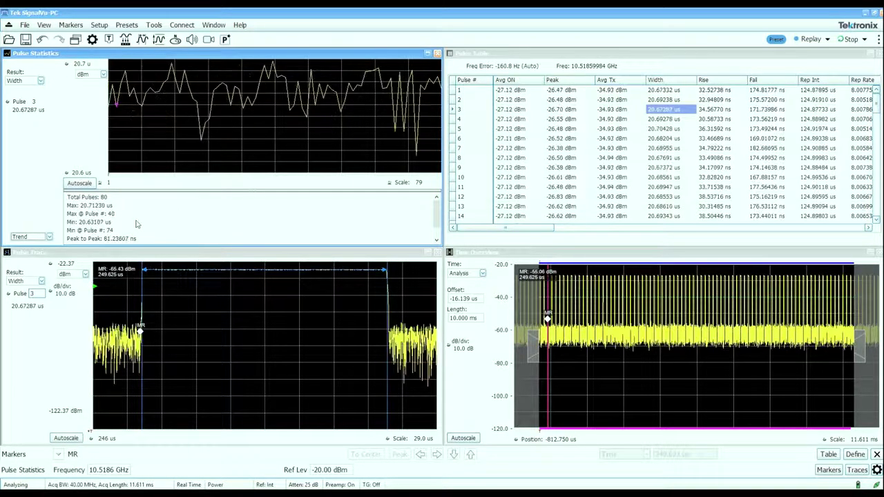
Step: Shrink the Time Overview analysis region to one pulse (66.371 us) and open Select Displays
drag(859, 347, 568, 336)
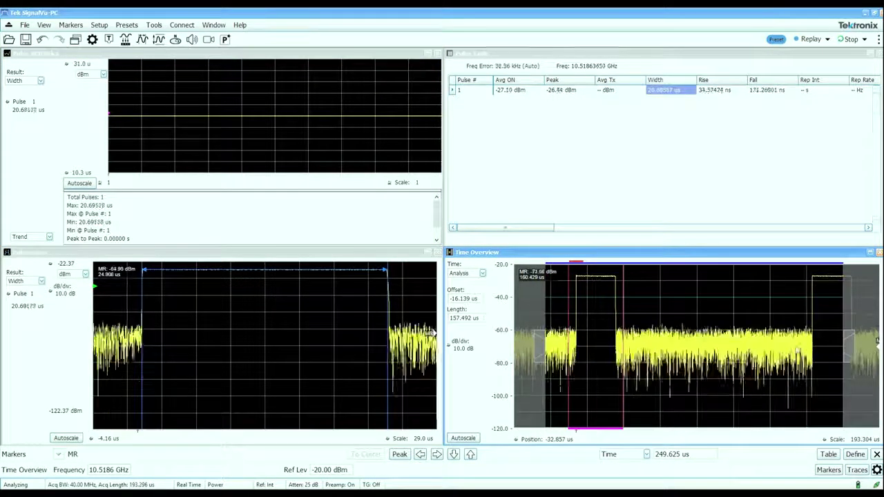
drag(860, 353, 673, 345)
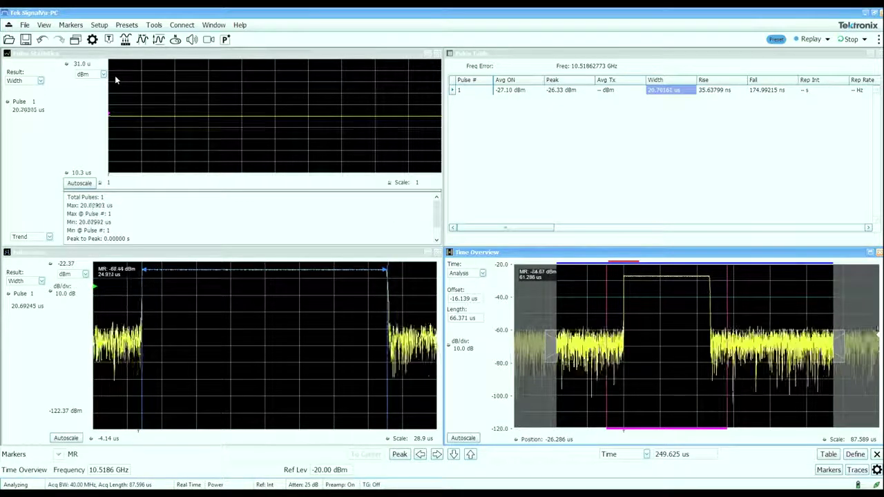
click(75, 39)
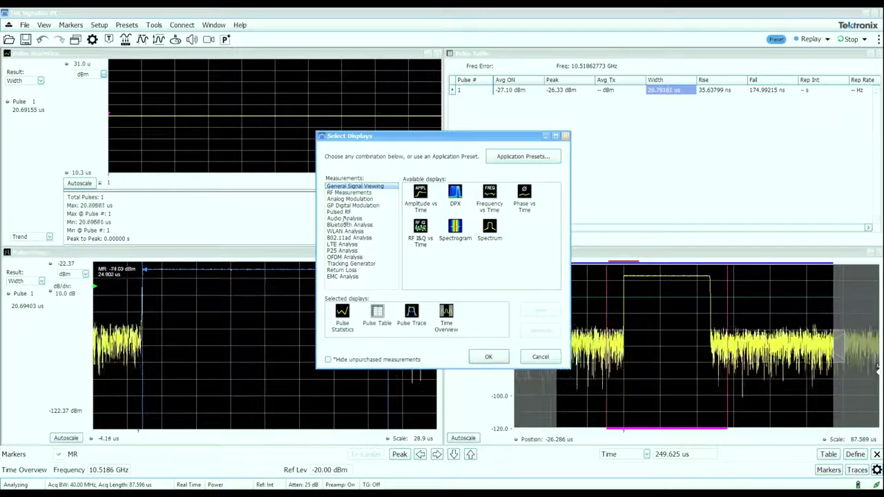
Step: Add the Pulsed RF Cumulative Histogram and Cumulative Statistics displays to the layout
click(341, 212)
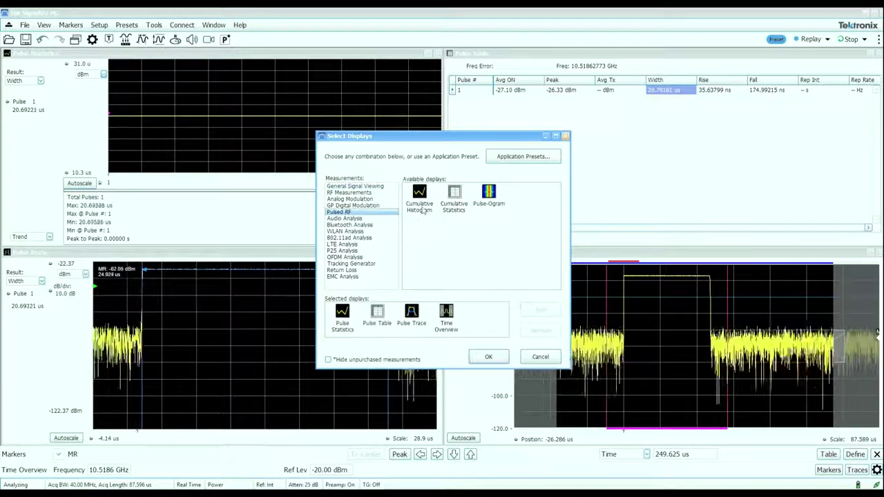
double_click(420, 197)
double_click(423, 210)
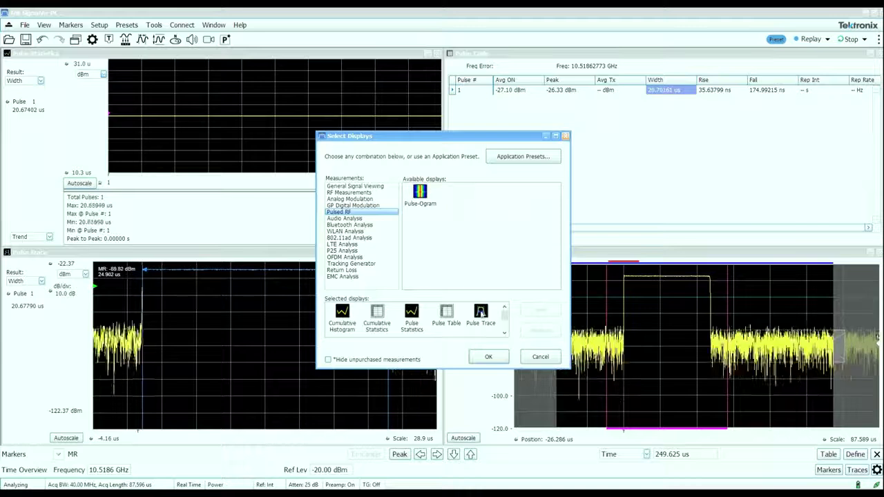
click(494, 356)
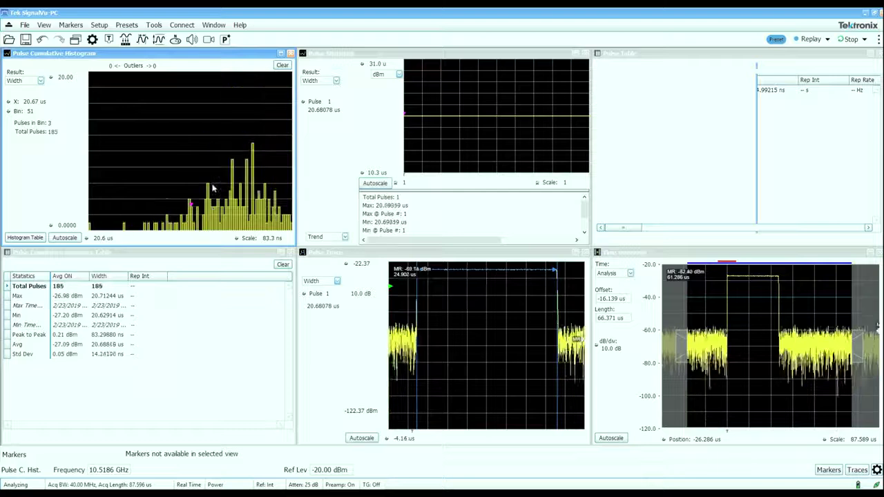
Step: Switch the cumulative histogram result to Droop, then Ø Dev, then back to Width
click(41, 80)
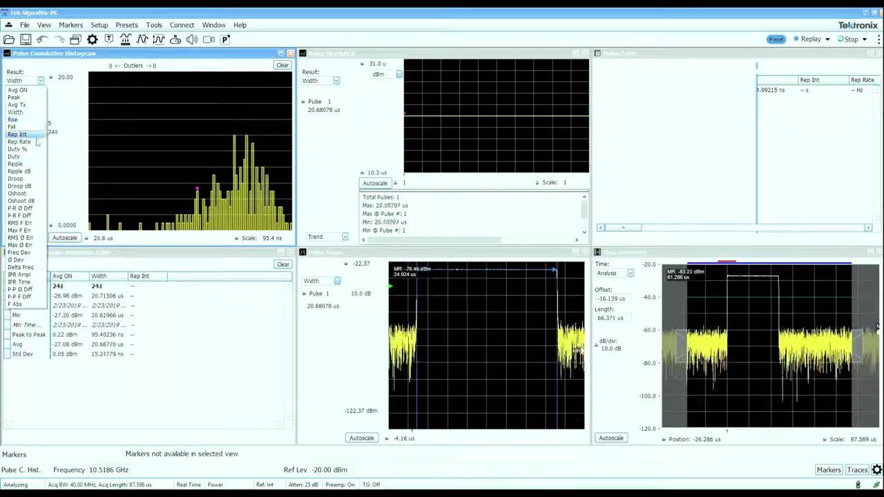
click(36, 181)
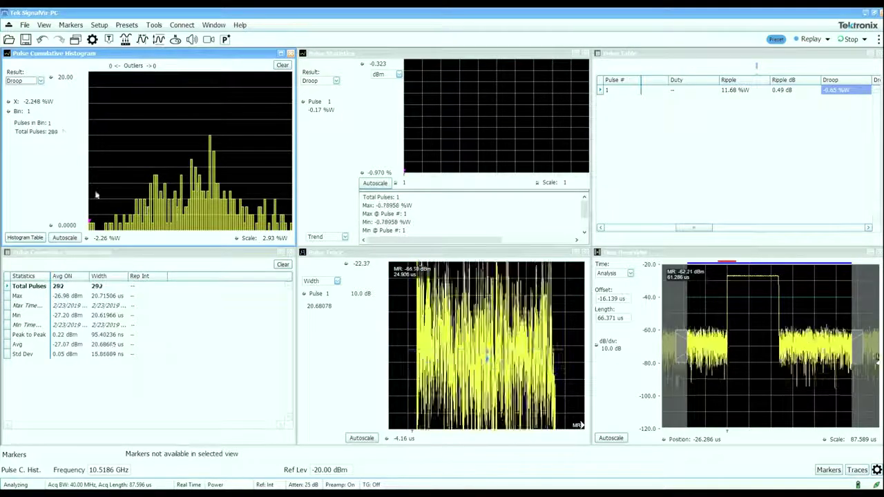
click(41, 82)
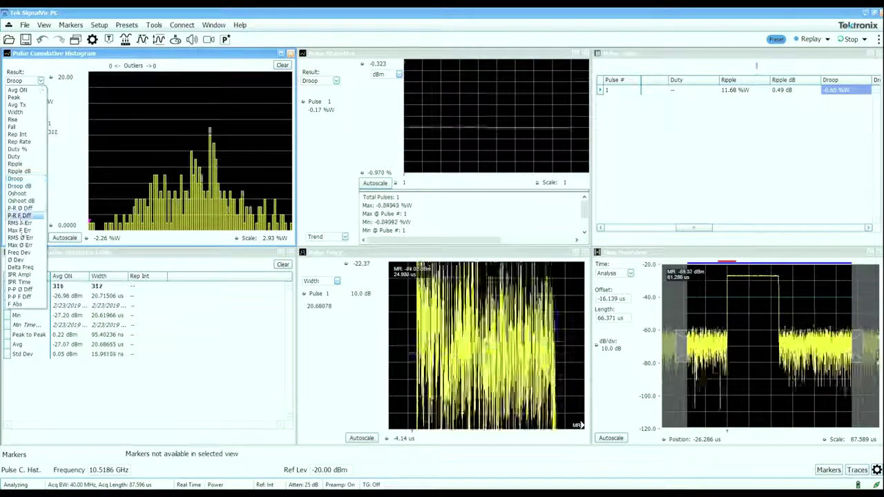
click(22, 263)
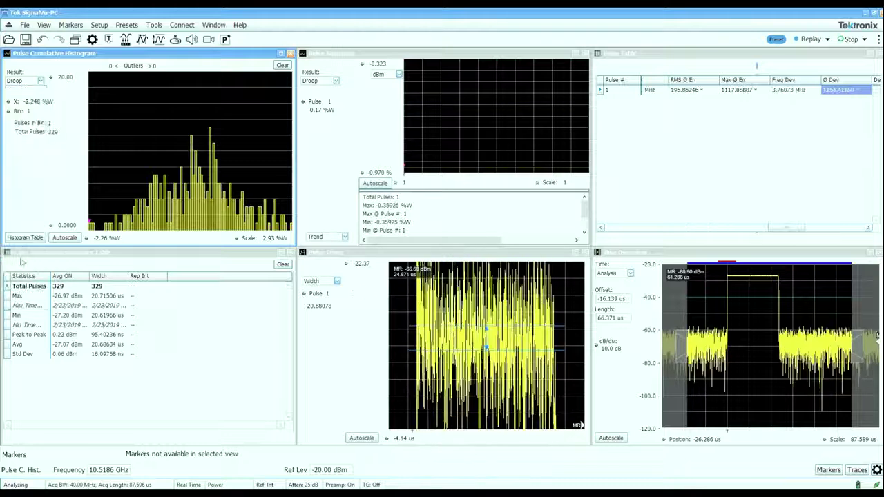
click(41, 80)
click(17, 112)
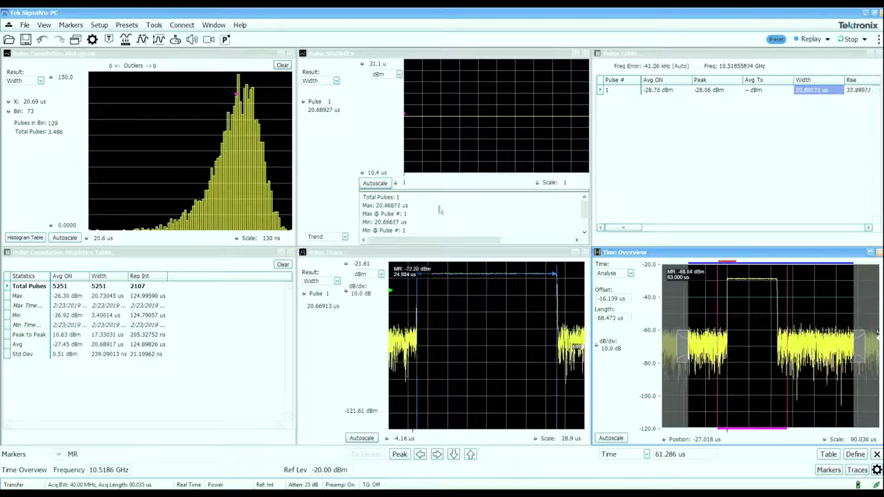
Step: Set the Time Overview analysis length to 1 ms, then to 10 ms
text(1ms)
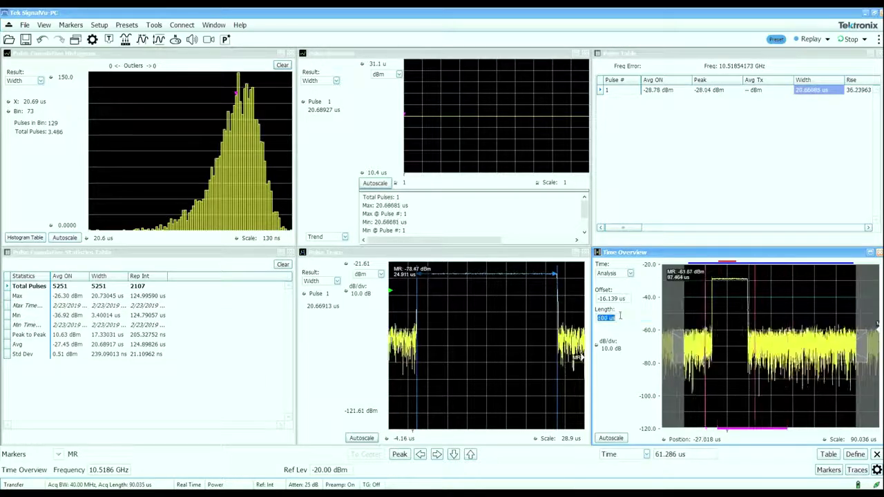
key(Return)
text(10ms)
key(Return)
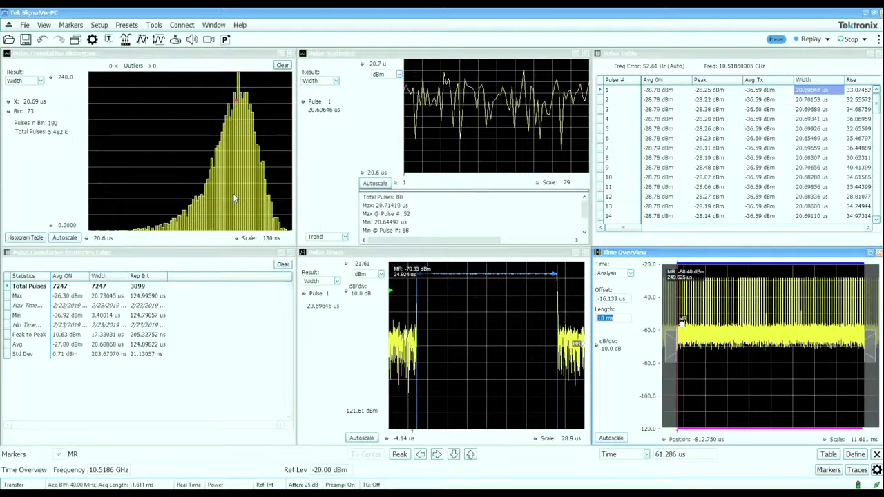
Step: Add the DPX Spectrum display from General Signal Viewing to the layout
click(76, 40)
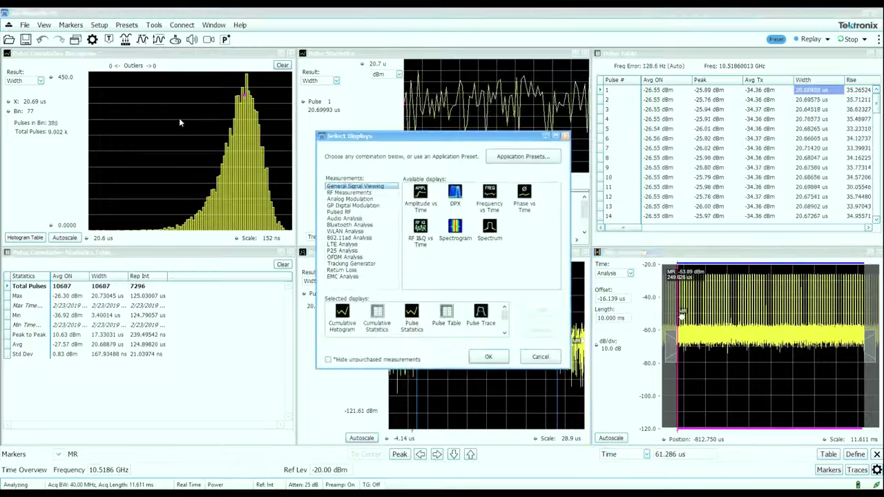
click(455, 196)
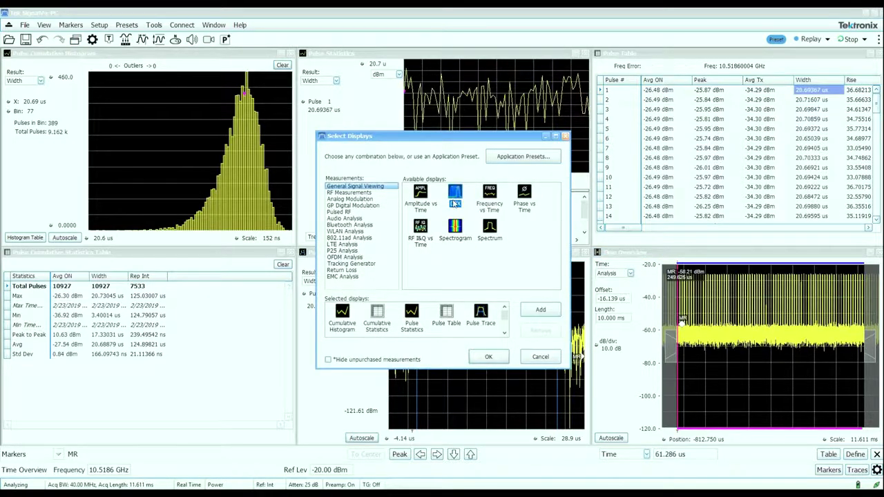
double_click(455, 200)
click(488, 356)
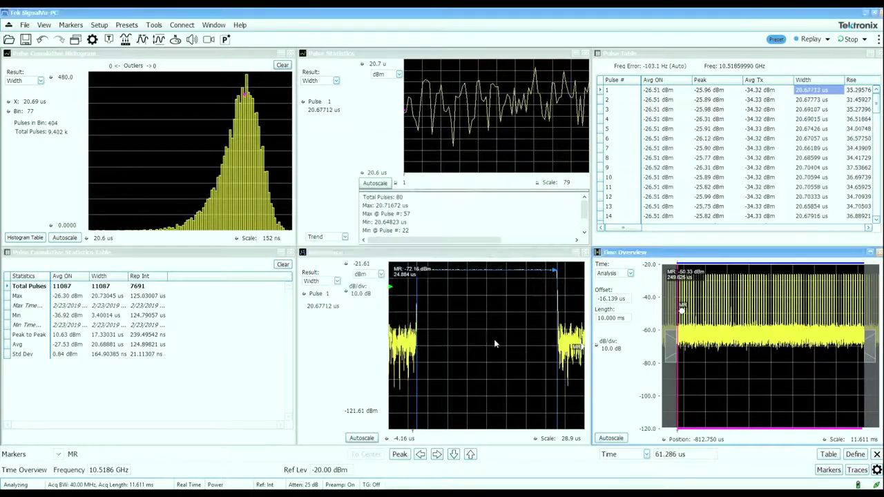